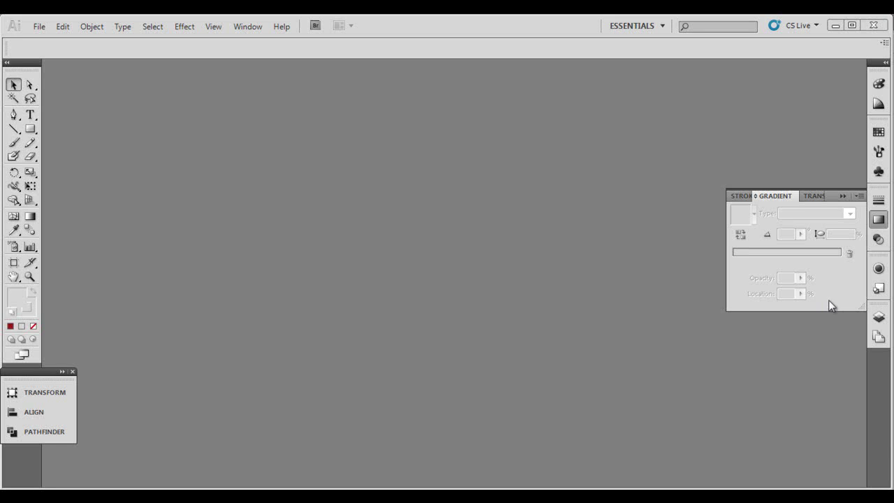
# Collapse the Gradient panel and create a new 900 × 900 pt document.
pyautogui.click(842, 195)
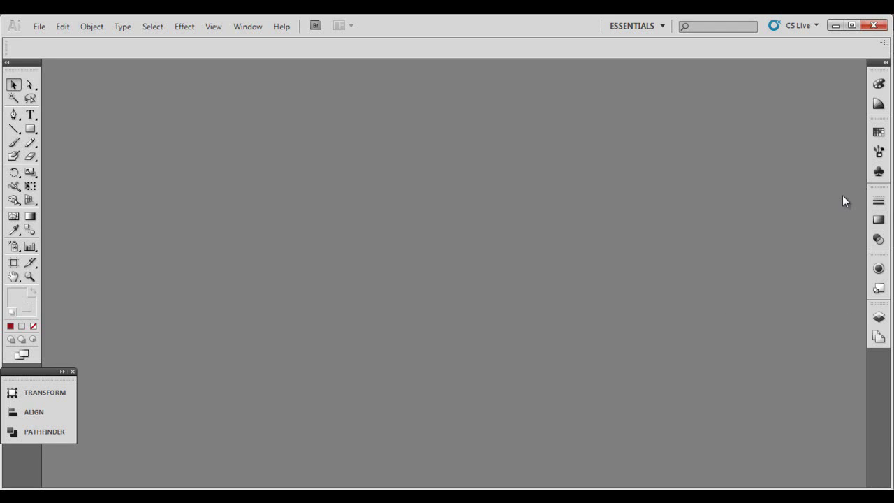
pyautogui.click(36, 27)
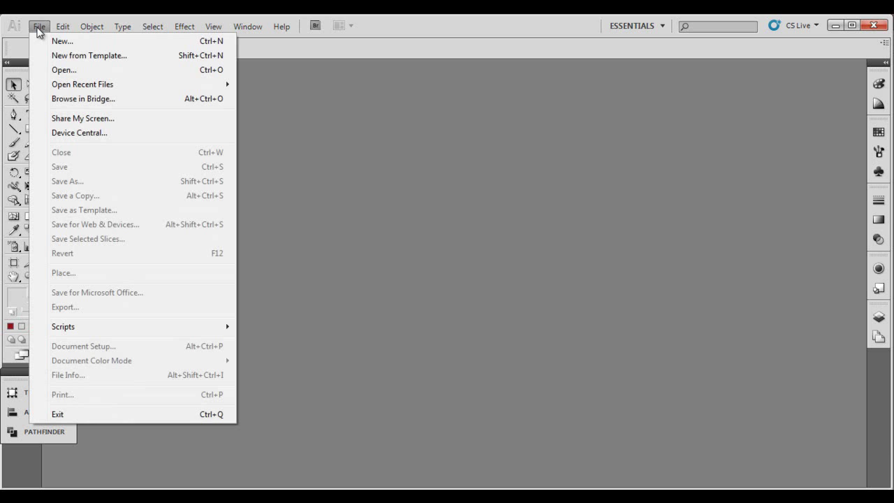
pyautogui.click(72, 44)
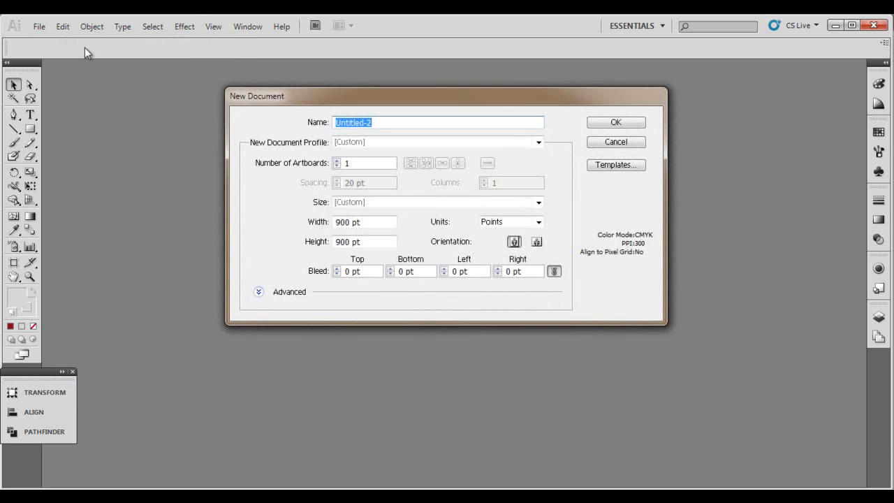
pyautogui.click(625, 126)
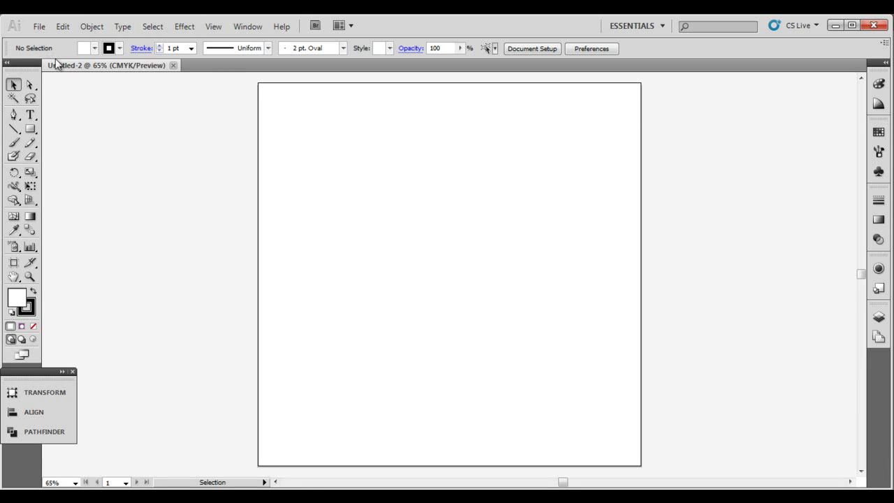
# Draw a square about 201 pt wide with the Rectangle tool and nudge it down slightly.
pyautogui.click(31, 130)
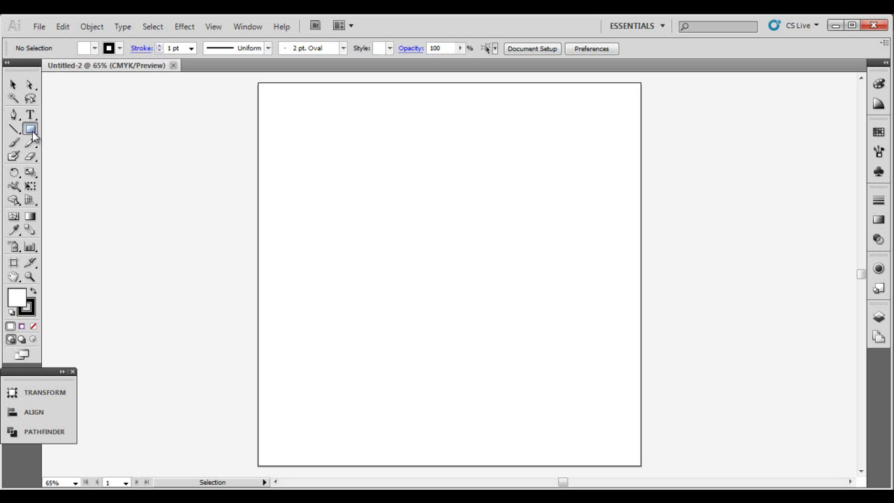
pyautogui.moveTo(34, 137); pyautogui.dragTo(57, 138)
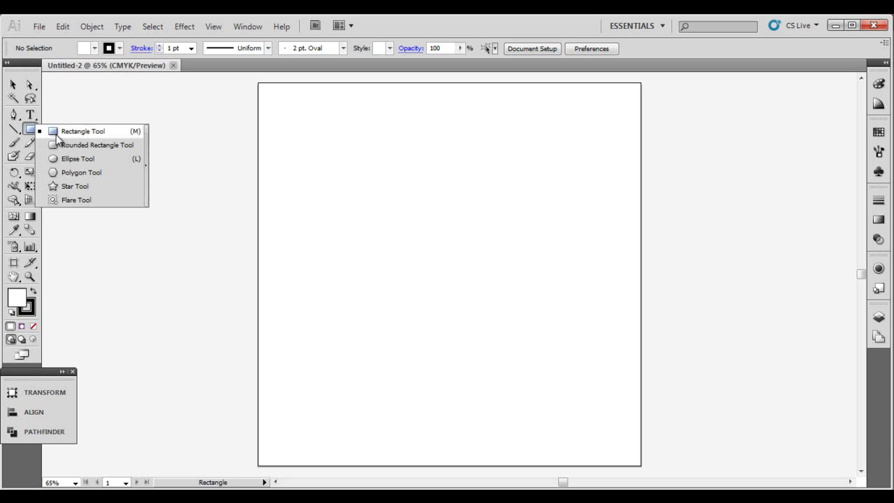
pyautogui.click(62, 136)
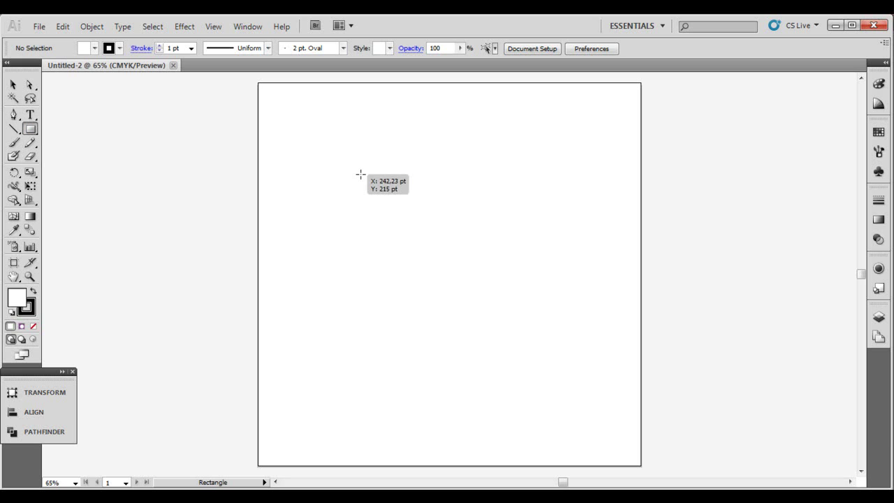
pyautogui.moveTo(360, 174); pyautogui.dragTo(446, 239)
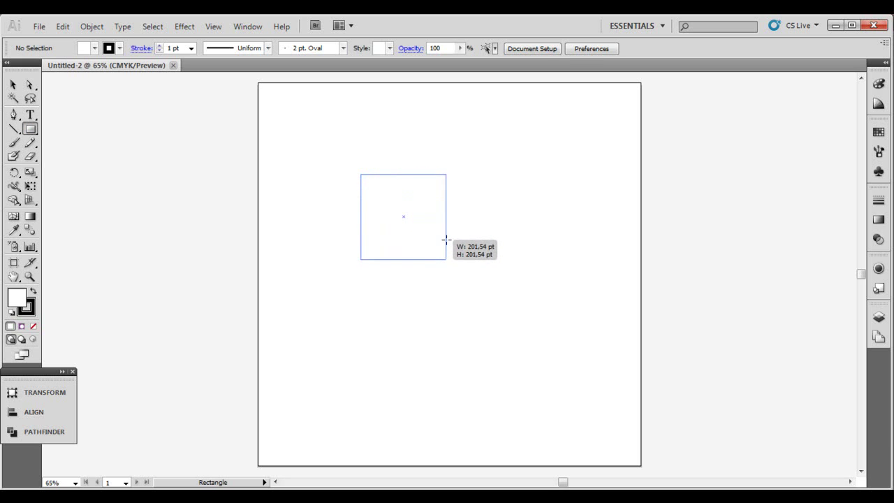
pyautogui.click(13, 84)
pyautogui.moveTo(389, 186); pyautogui.dragTo(390, 204)
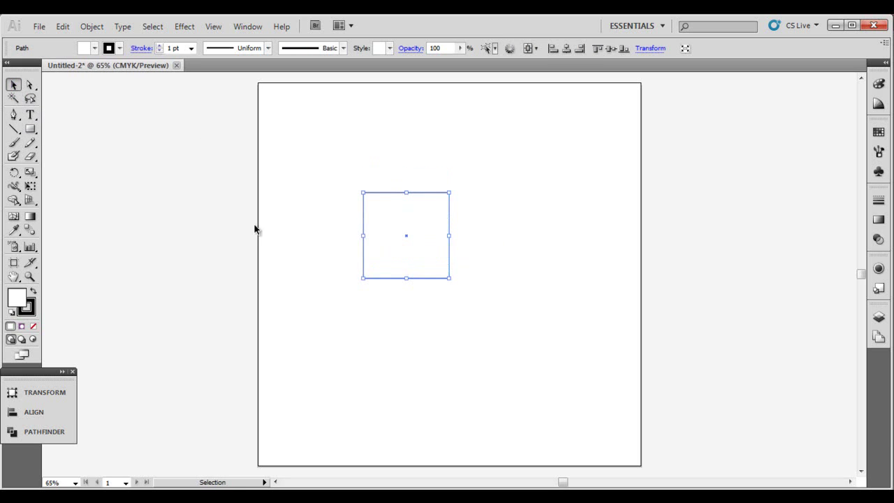
# Give the square no stroke and a dark red fill.
pyautogui.click(31, 311)
pyautogui.doubleClick(16, 297)
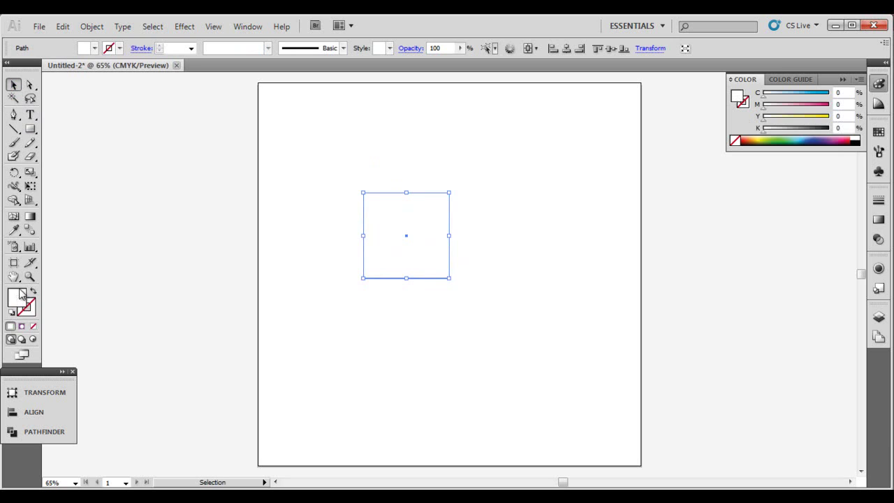
pyautogui.click(396, 262)
pyautogui.click(583, 179)
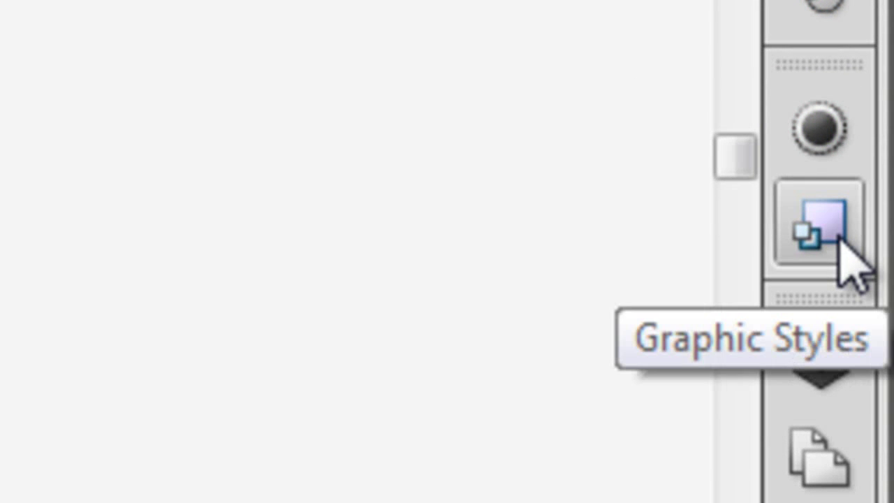
# Apply the Grid for Large Objects style from the Additive graphic style library to the square.
pyautogui.click(840, 239)
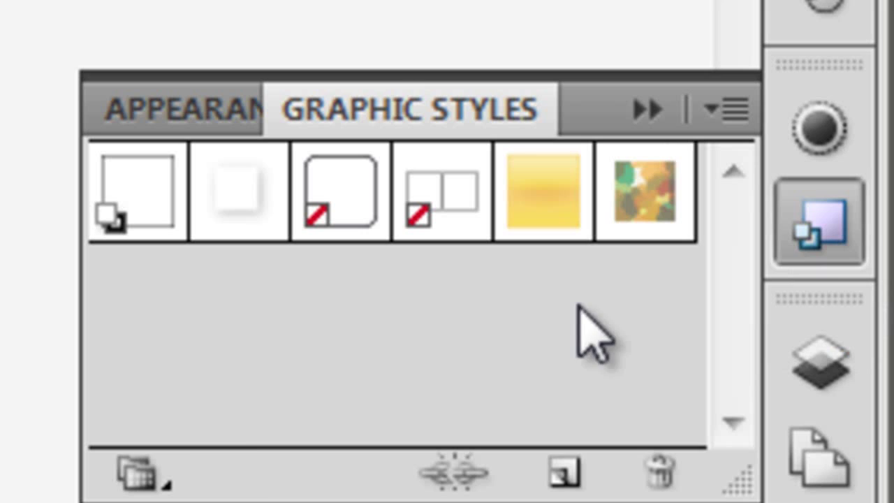
pyautogui.click(164, 469)
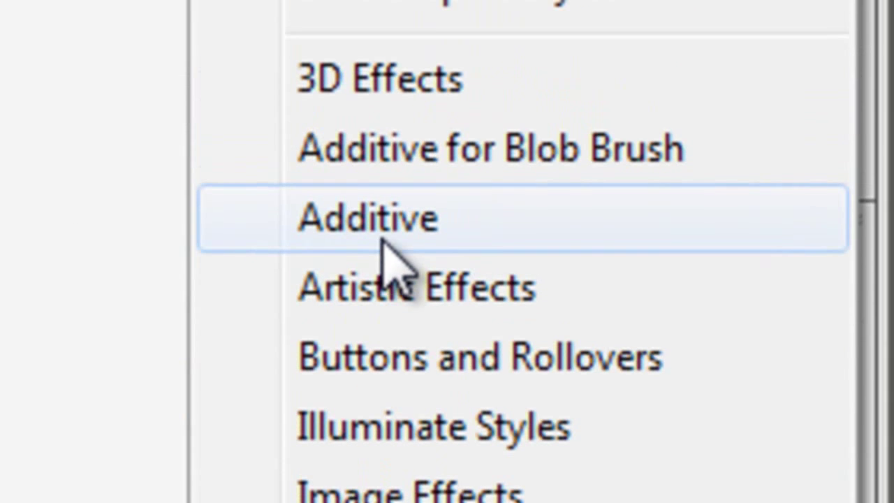
pyautogui.click(381, 239)
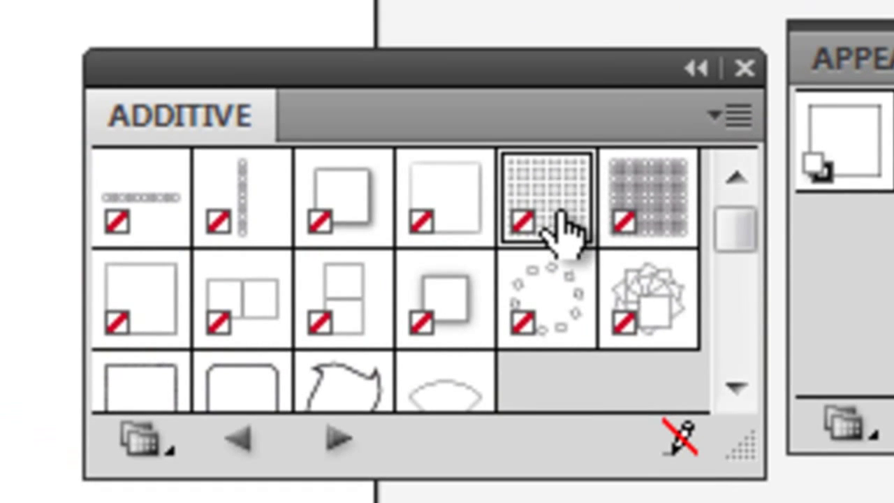
pyautogui.click(562, 220)
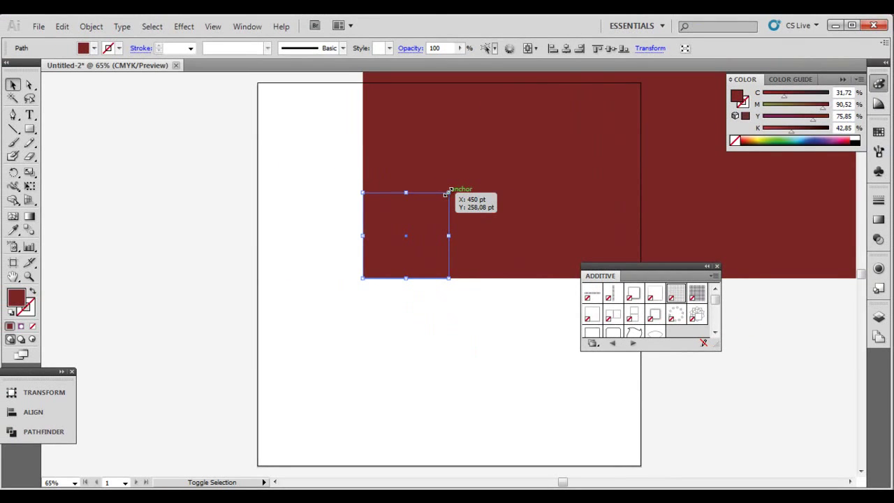
# Shrink the square so the grid tiles get smaller, close the library, and move the grid left and down.
pyautogui.moveTo(449, 191); pyautogui.dragTo(433, 208)
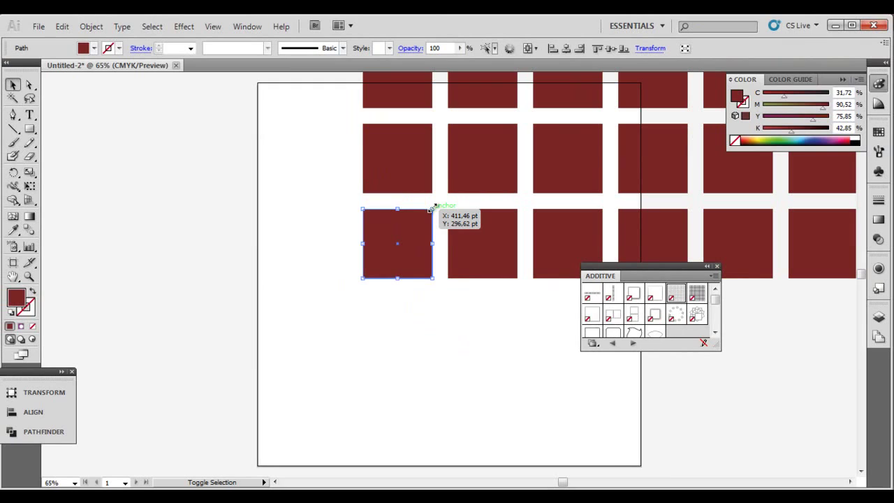
pyautogui.moveTo(432, 208); pyautogui.dragTo(424, 219)
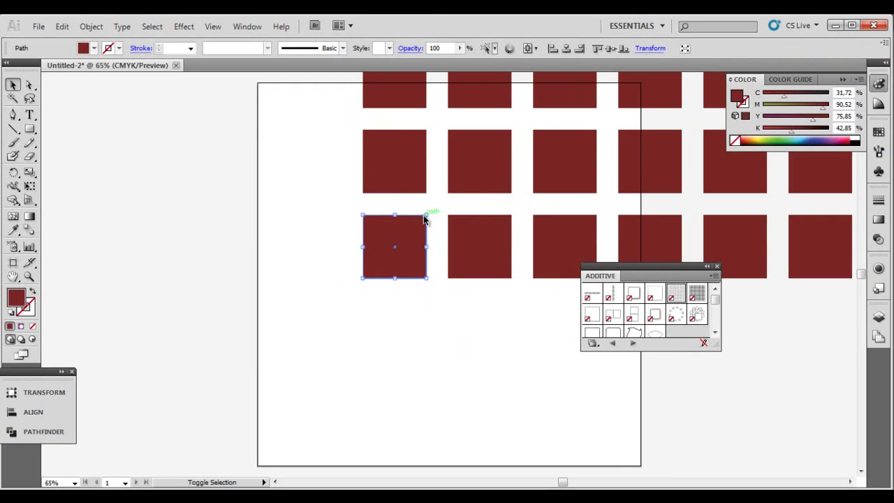
pyautogui.click(715, 266)
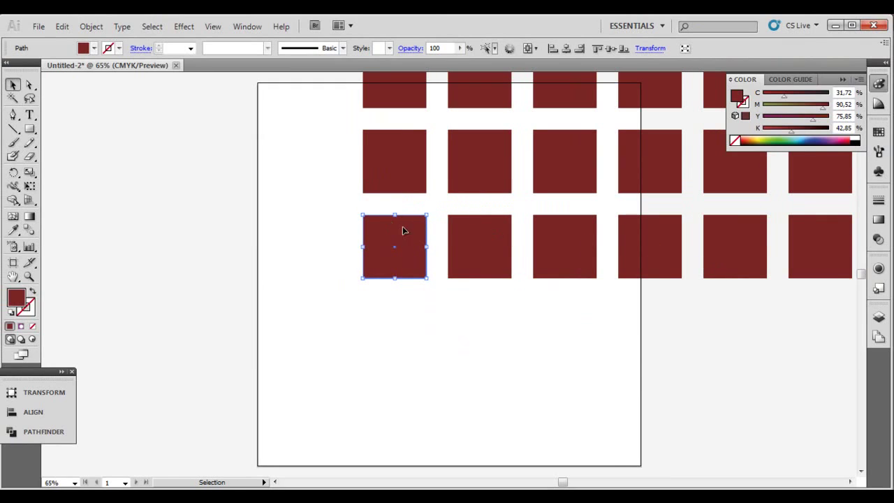
pyautogui.moveTo(402, 231); pyautogui.dragTo(334, 285)
pyautogui.click(91, 25)
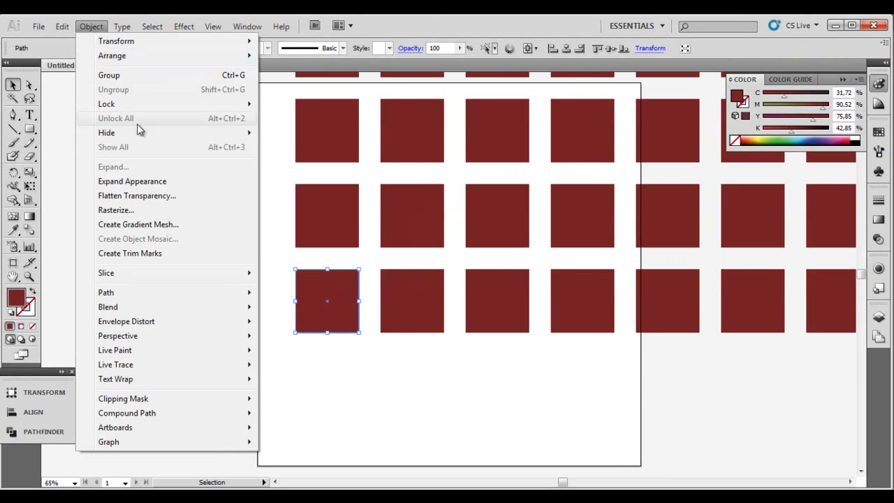
# Expand the grid style into separate squares, then scale the group down and centre it on the artboard.
pyautogui.click(165, 182)
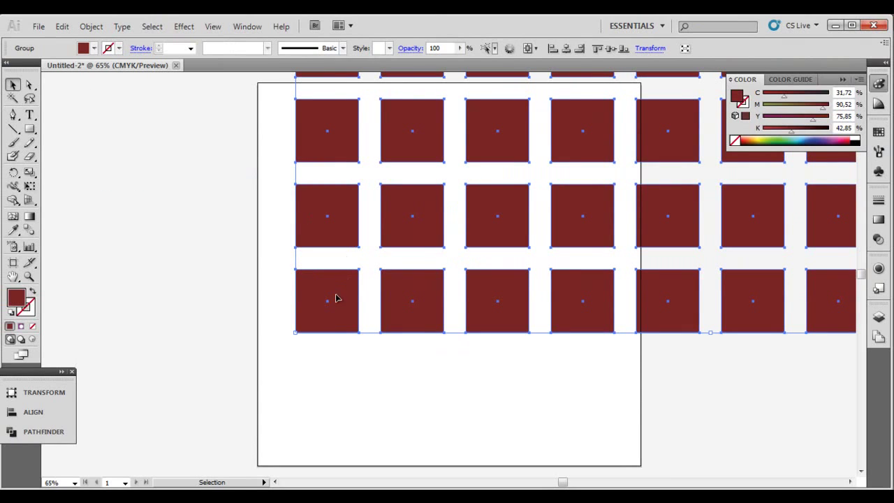
pyautogui.scroll(-1, 342, 308)
pyautogui.scroll(-1, 342, 307)
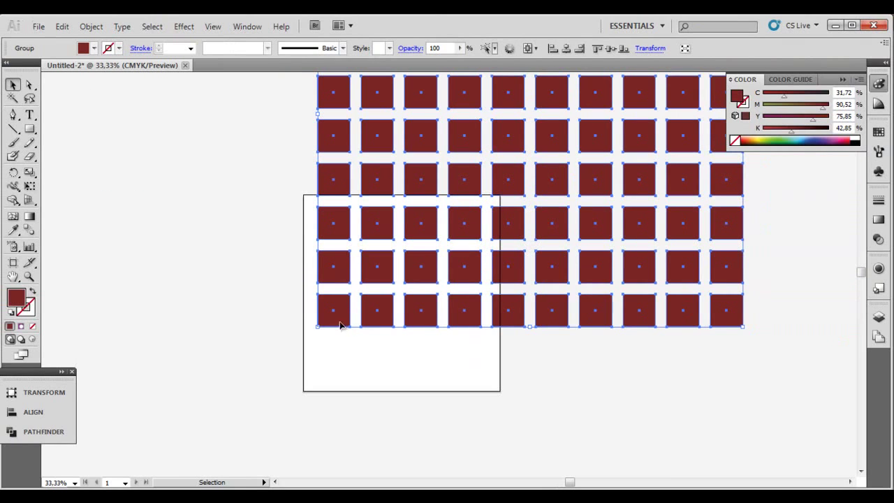
pyautogui.moveTo(340, 325)
pyautogui.mouseDown()
pyautogui.moveTo(604, 103)
pyautogui.moveTo(385, 362)
pyautogui.mouseUp()
pyautogui.moveTo(309, 379)
pyautogui.mouseDown()
pyautogui.moveTo(389, 310)
pyautogui.moveTo(429, 253)
pyautogui.mouseUp()
pyautogui.moveTo(485, 213); pyautogui.dragTo(403, 293)
pyautogui.scroll(2, 405, 290)
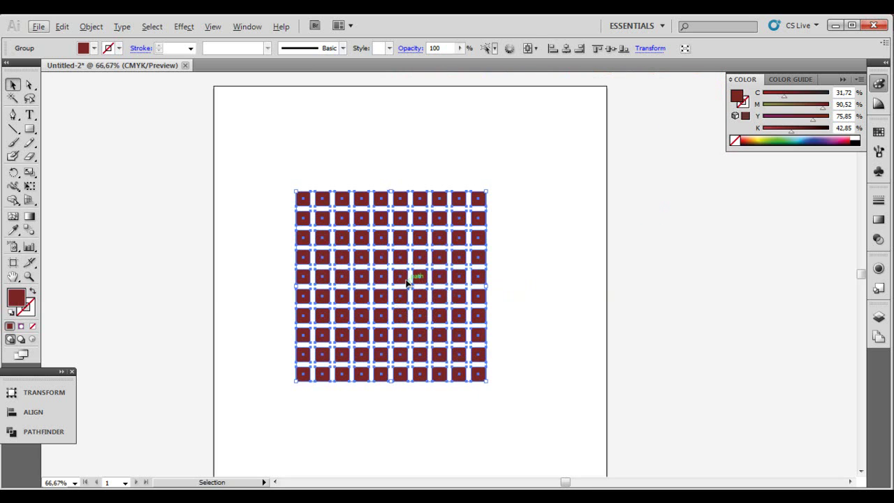
# Reselect the grid group and bring up its context menu.
pyautogui.click(511, 261)
pyautogui.rightClick(454, 260)
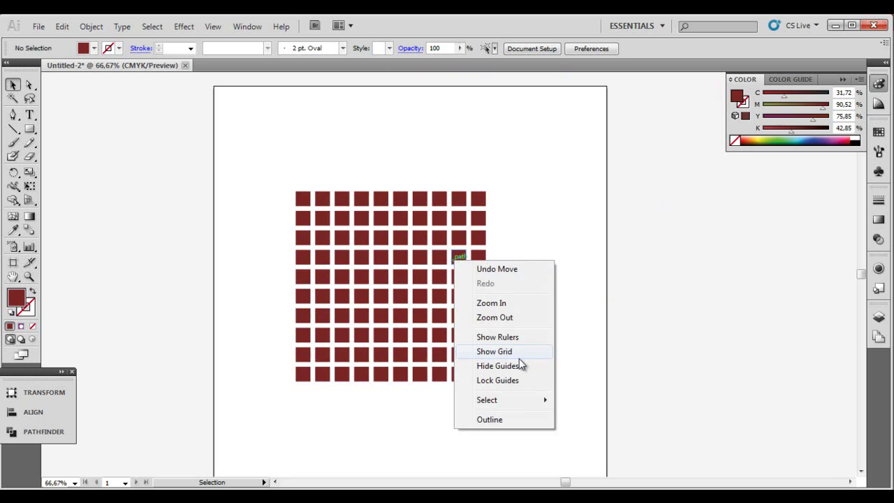
pyautogui.click(398, 329)
pyautogui.rightClick(418, 327)
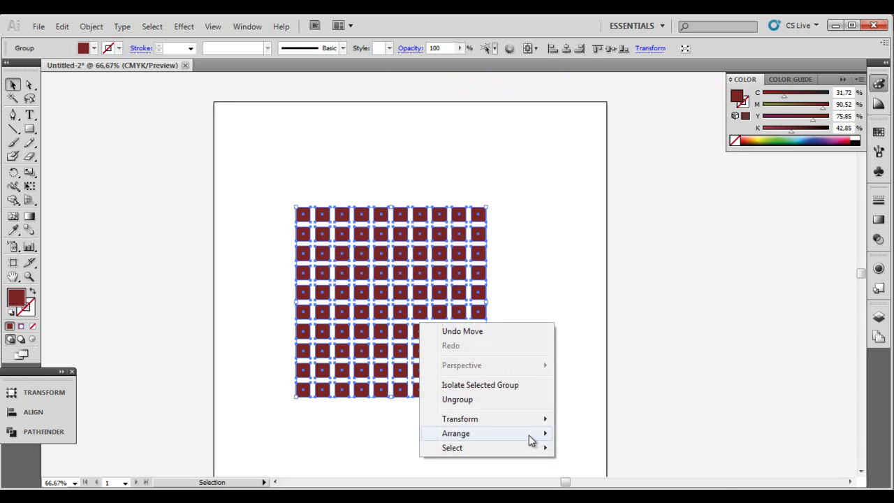
pyautogui.moveTo(460, 419)
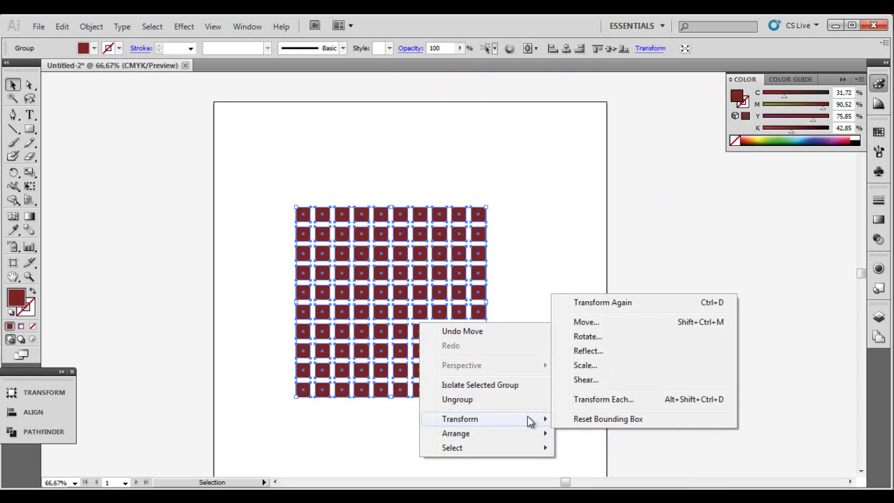
# Rotate the grid 45° into a diamond and save it as a new symbol.
pyautogui.click(586, 336)
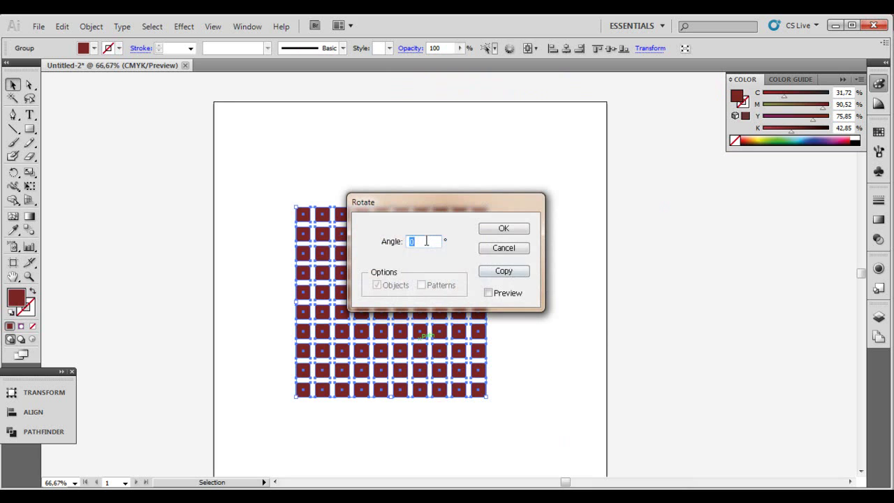
pyautogui.press('Return')
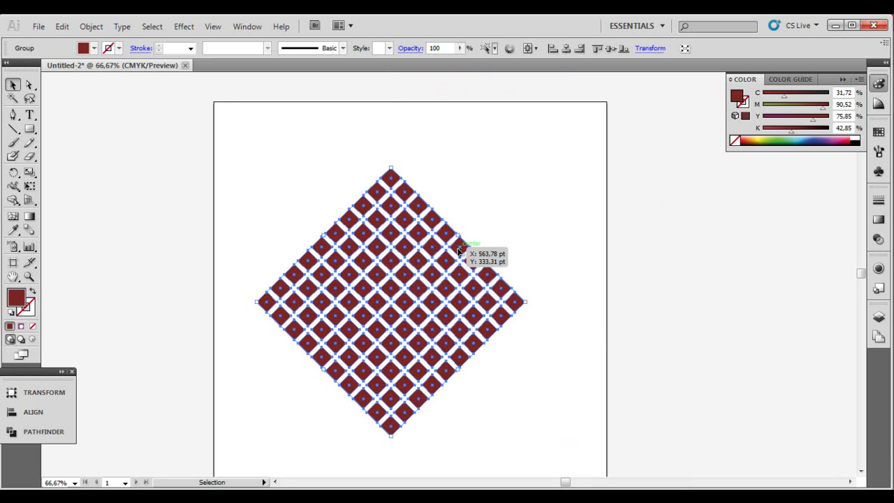
pyautogui.moveTo(459, 253)
pyautogui.mouseDown()
pyautogui.moveTo(889, 180)
pyautogui.moveTo(777, 170)
pyautogui.mouseUp()
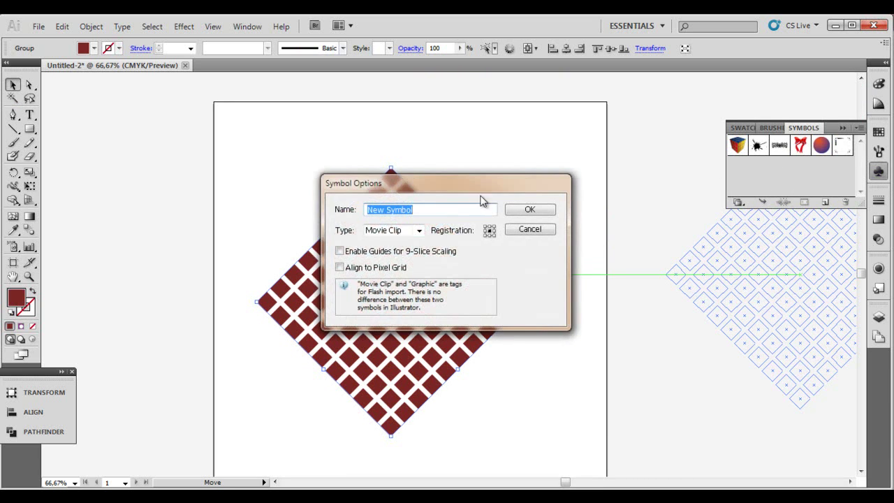
pyautogui.click(529, 209)
# Delete the symbol instance from the artboard and switch to the Ellipse tool.
pyautogui.moveTo(393, 269); pyautogui.dragTo(421, 255)
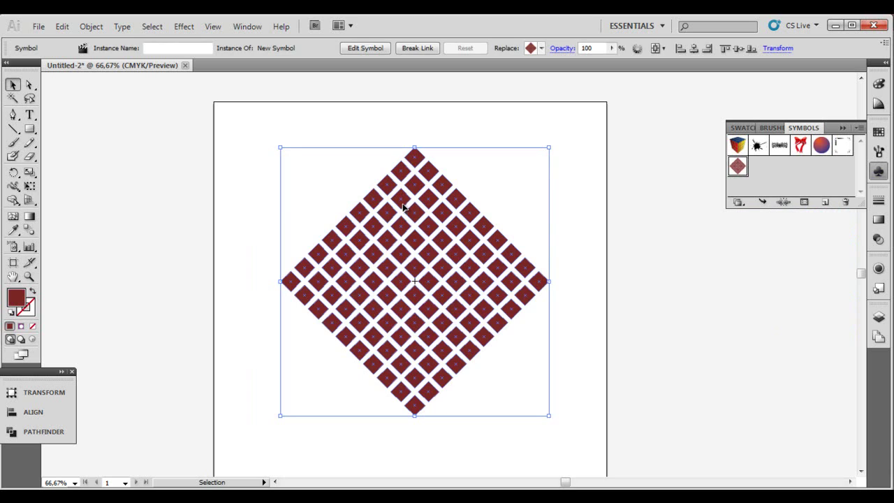
pyautogui.press('Delete')
pyautogui.click(33, 128)
pyautogui.moveTo(33, 128); pyautogui.dragTo(77, 158)
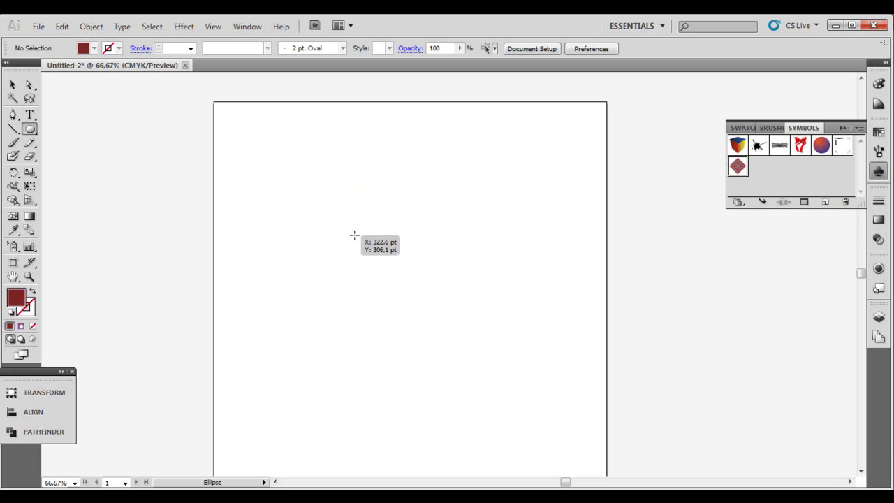
# Draw a large circle, position it, and draw a tall rectangle over its left half.
pyautogui.moveTo(343, 231); pyautogui.dragTo(445, 323)
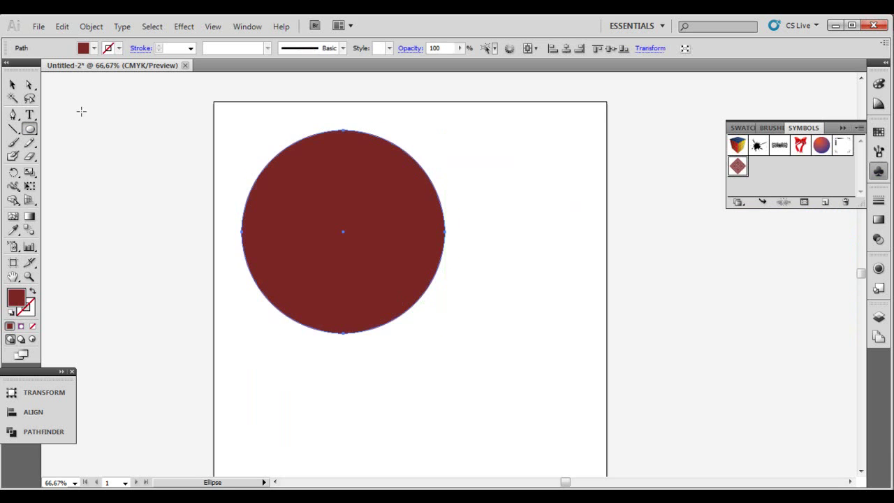
pyautogui.click(13, 85)
pyautogui.moveTo(333, 157); pyautogui.dragTo(394, 245)
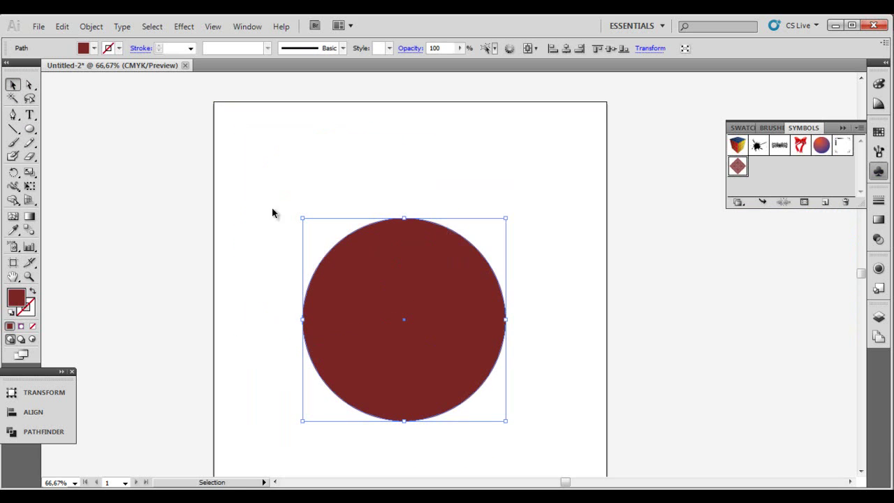
pyautogui.moveTo(30, 129)
pyautogui.mouseDown()
pyautogui.moveTo(40, 140)
pyautogui.moveTo(70, 132)
pyautogui.mouseUp()
pyautogui.moveTo(263, 199)
pyautogui.mouseDown()
pyautogui.moveTo(429, 457)
pyautogui.moveTo(404, 455)
pyautogui.mouseUp()
# Subtract the rectangle from the circle with Pathfinder Minus Front, leaving a right half-disc.
pyautogui.click(13, 85)
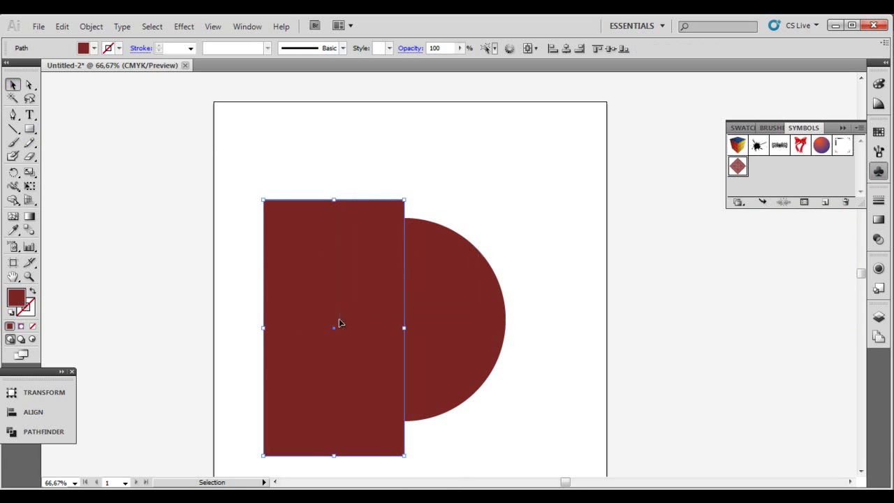
pyautogui.keyDown('shift'); pyautogui.click(440, 244); pyautogui.keyUp('shift')
pyautogui.click(40, 433)
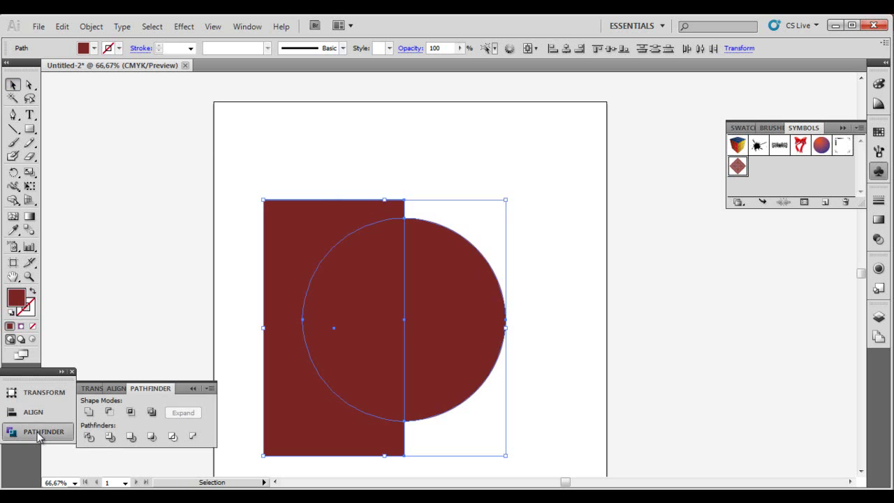
pyautogui.click(109, 419)
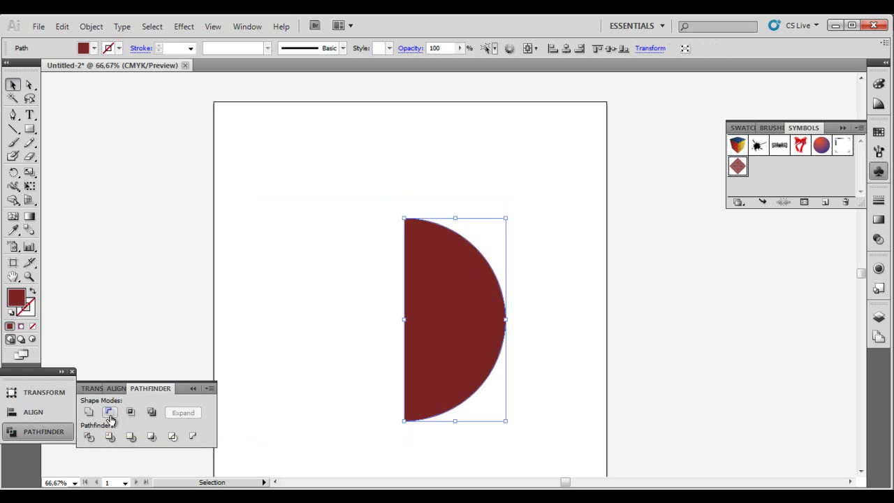
pyautogui.moveTo(459, 343); pyautogui.dragTo(454, 325)
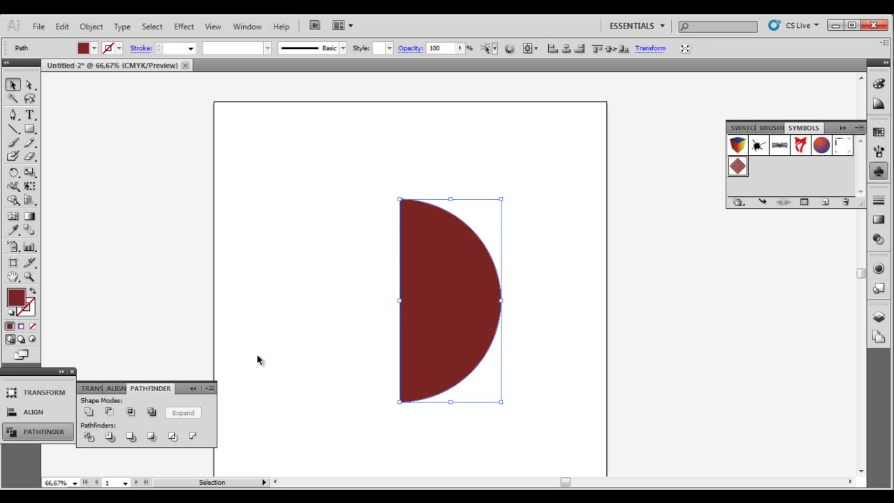
pyautogui.click(193, 388)
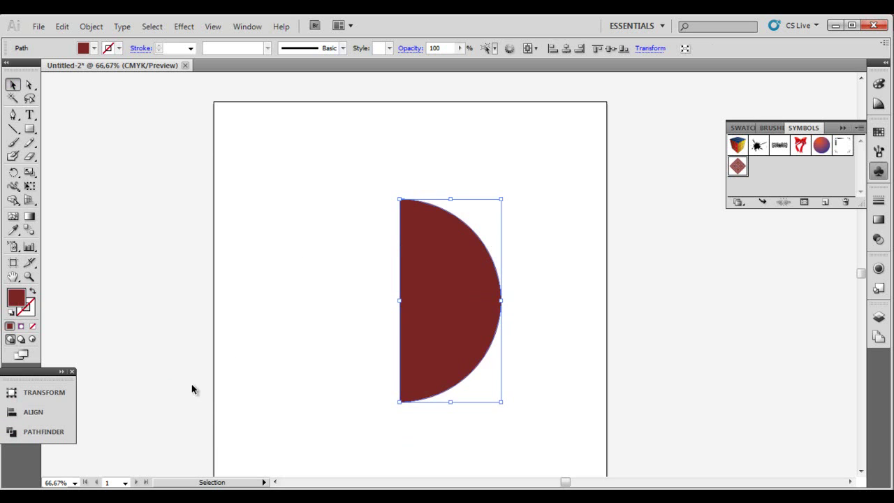
# Apply a 3D Revolve to the half-disc with preview on and the Front position.
pyautogui.click(192, 28)
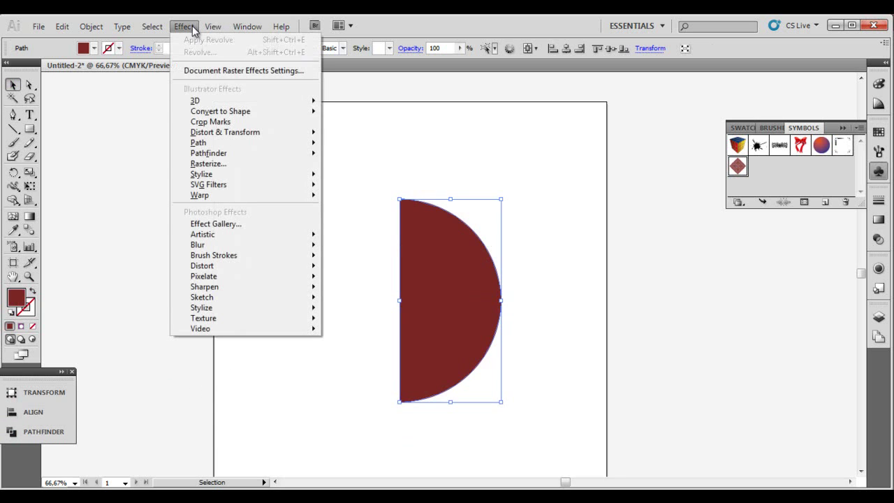
pyautogui.click(371, 118)
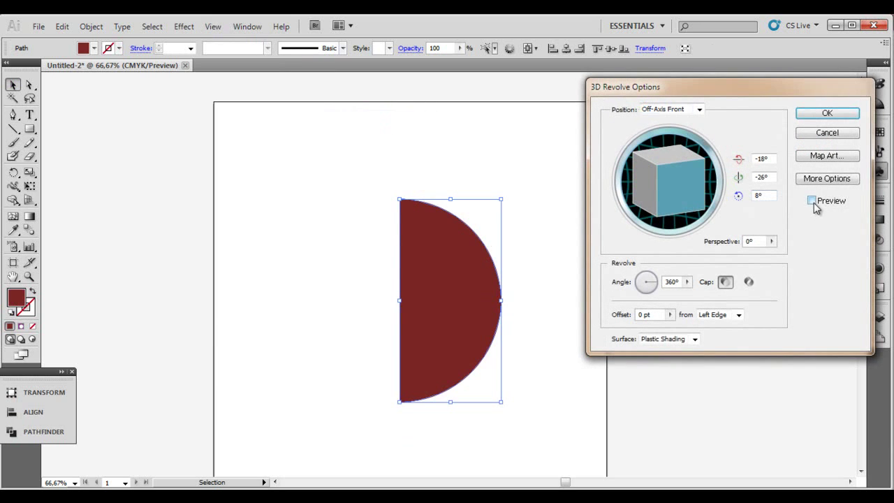
pyautogui.click(811, 201)
pyautogui.click(698, 109)
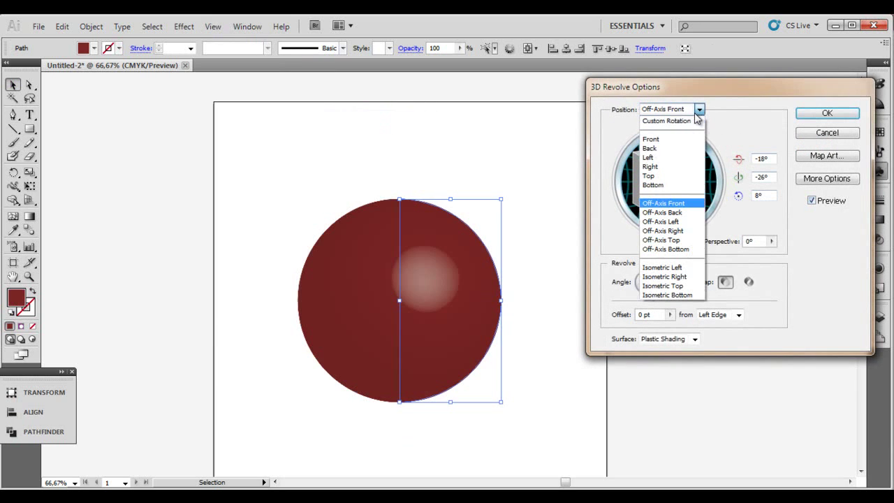
pyautogui.click(651, 139)
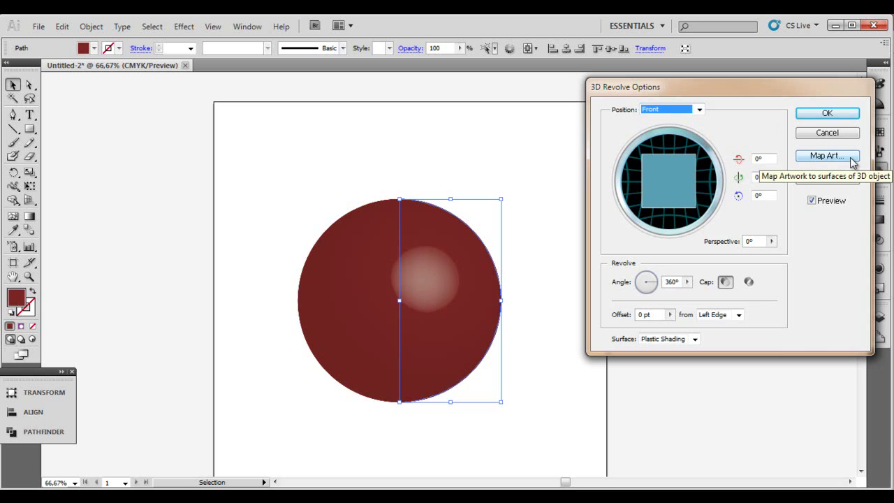
# Map New Symbol onto the sphere's surface with Invisible Geometry enabled.
pyautogui.click(852, 161)
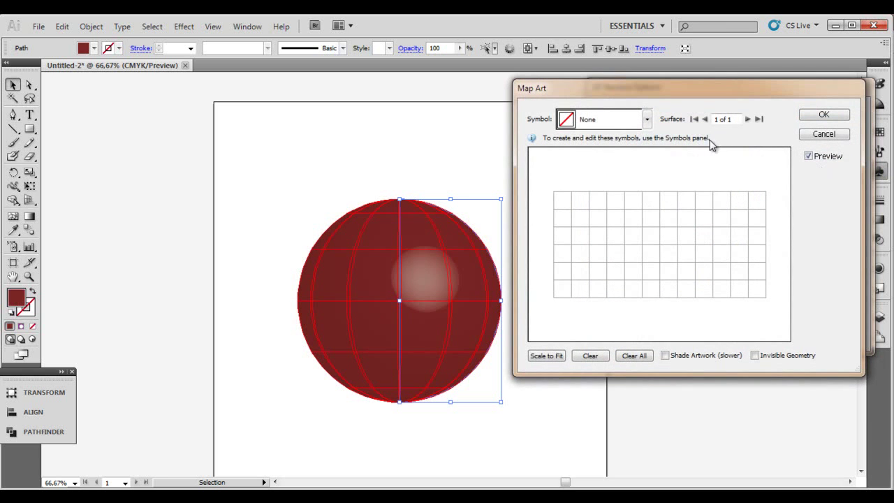
pyautogui.click(647, 119)
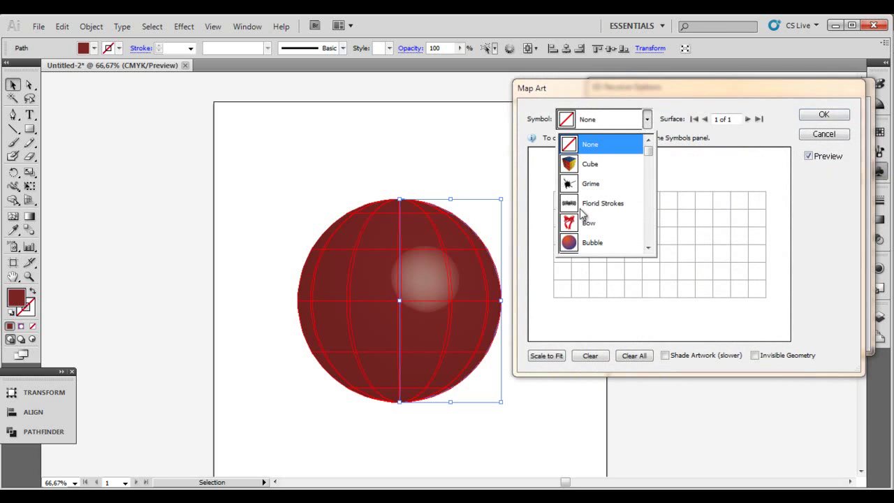
pyautogui.scroll(-1, 588, 217)
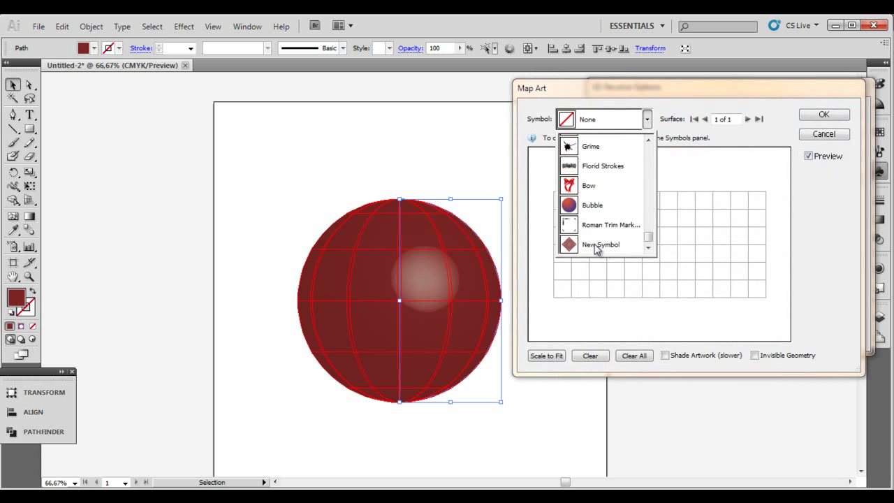
pyautogui.click(585, 246)
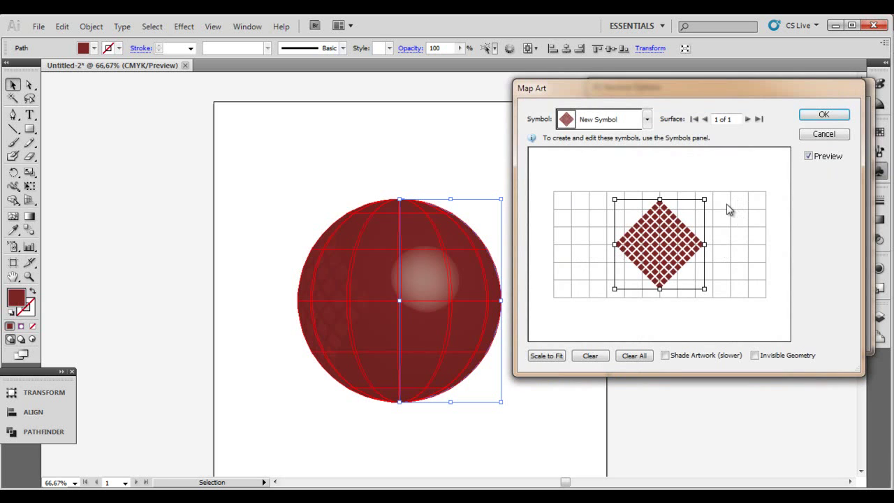
pyautogui.click(754, 356)
# Scale and position the mapped diamond pattern on the sphere, then confirm both 3D dialogs.
pyautogui.moveTo(666, 250); pyautogui.dragTo(730, 234)
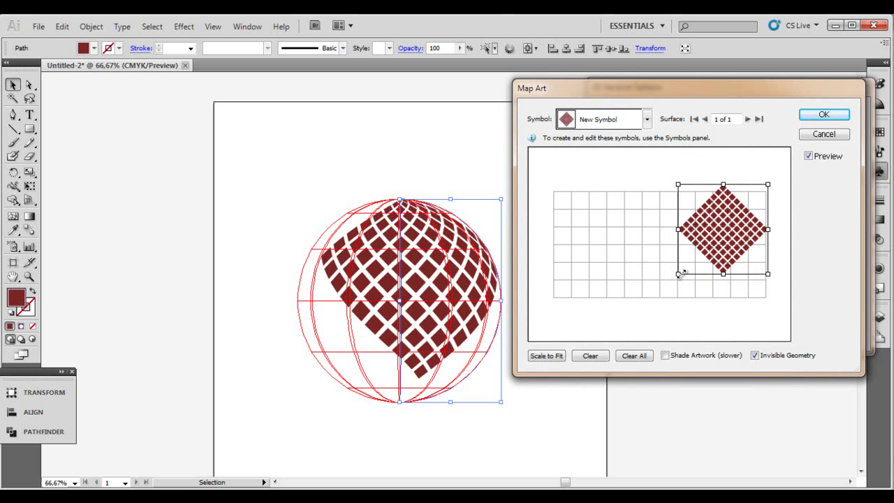
pyautogui.moveTo(678, 274); pyautogui.dragTo(640, 314)
pyautogui.moveTo(716, 257); pyautogui.dragTo(778, 256)
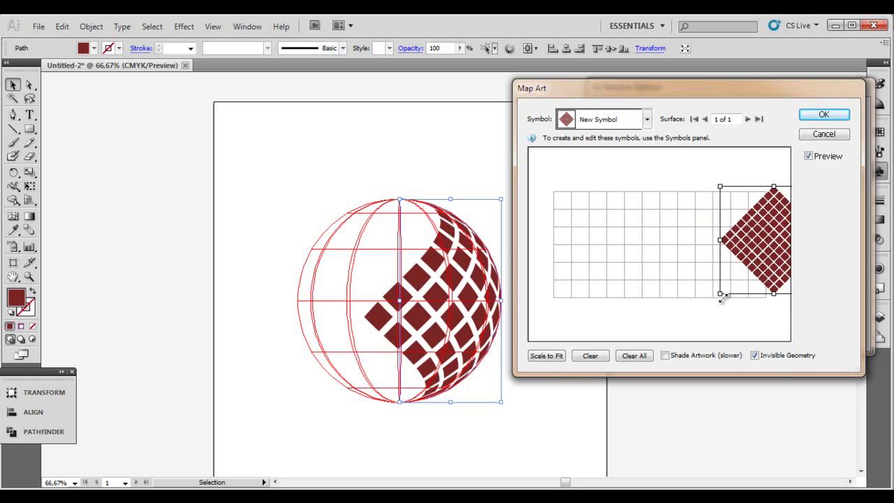
pyautogui.moveTo(701, 314); pyautogui.dragTo(722, 291)
pyautogui.moveTo(769, 257); pyautogui.dragTo(758, 263)
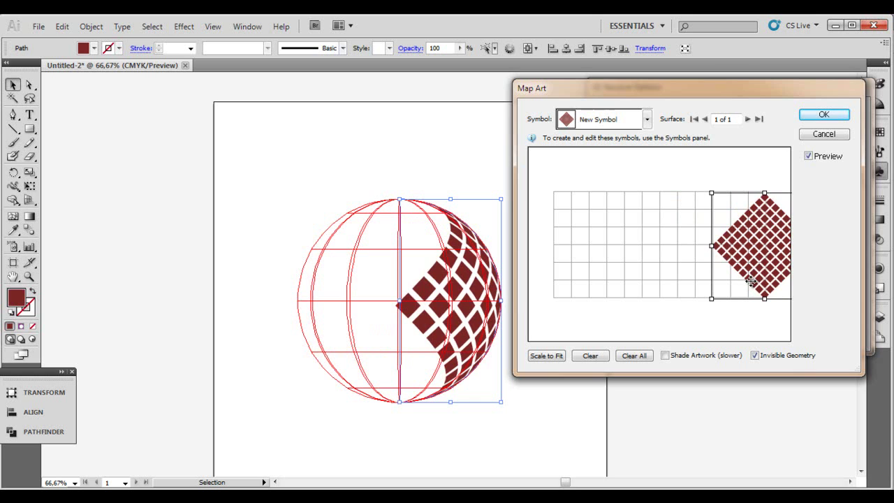
pyautogui.click(823, 116)
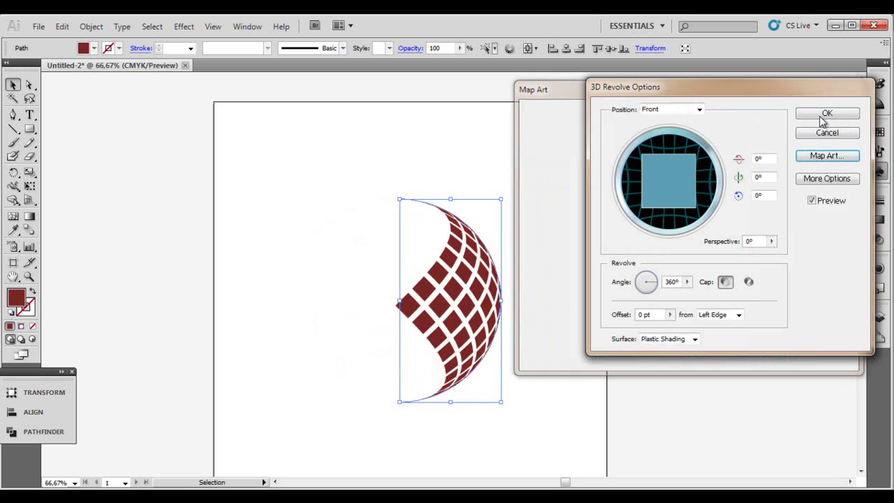
pyautogui.click(827, 115)
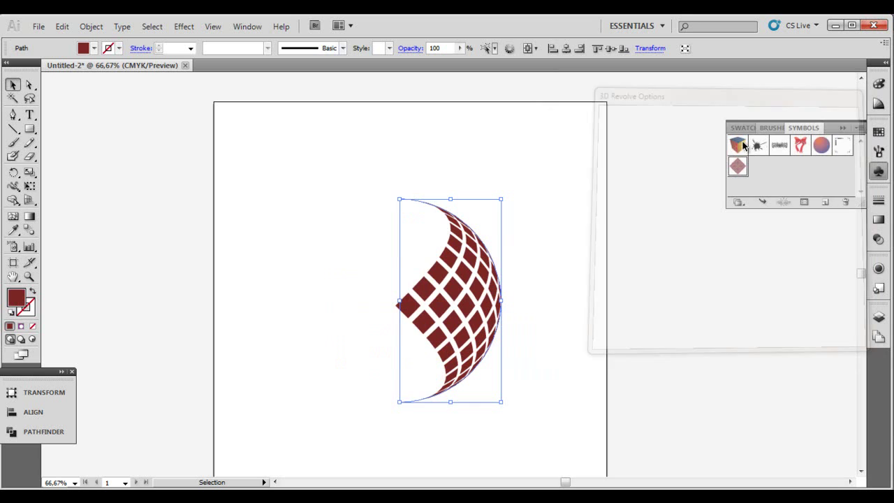
pyautogui.click(593, 213)
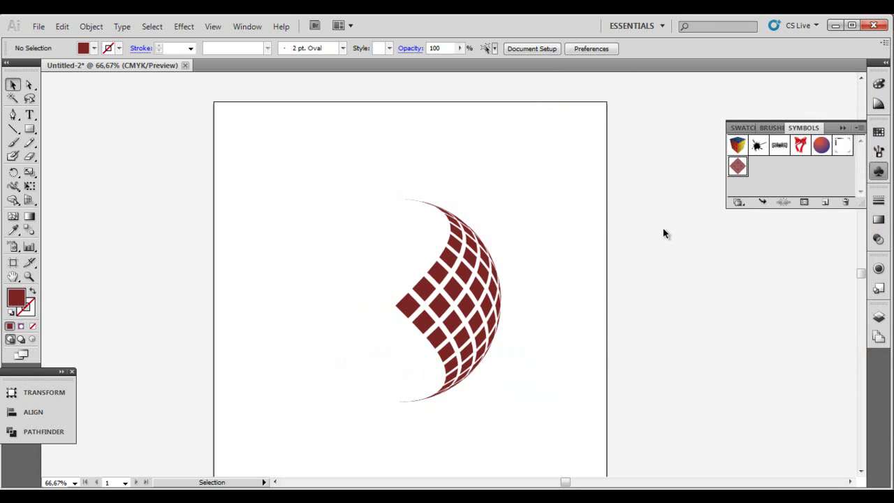
pyautogui.click(467, 293)
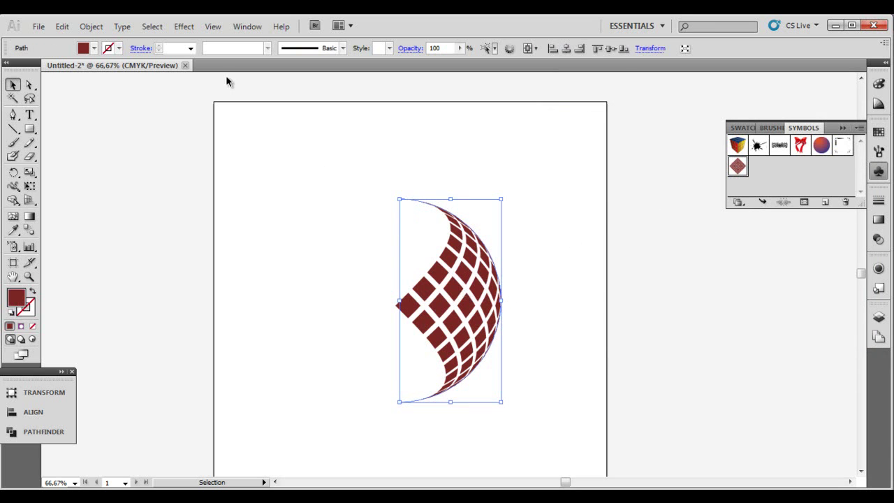
# Expand the sphere's appearance and delete the upper-left anchors of its leftover circle outline.
pyautogui.click(91, 27)
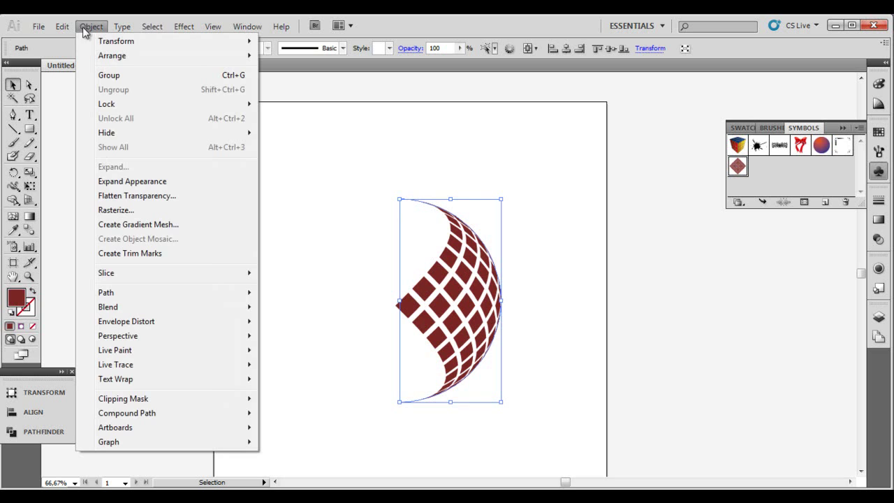
pyautogui.click(168, 183)
pyautogui.click(29, 84)
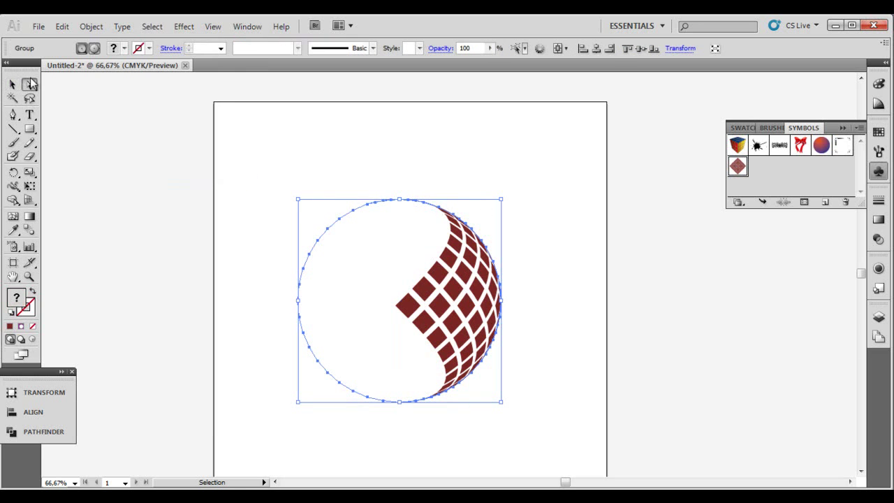
pyautogui.click(347, 210)
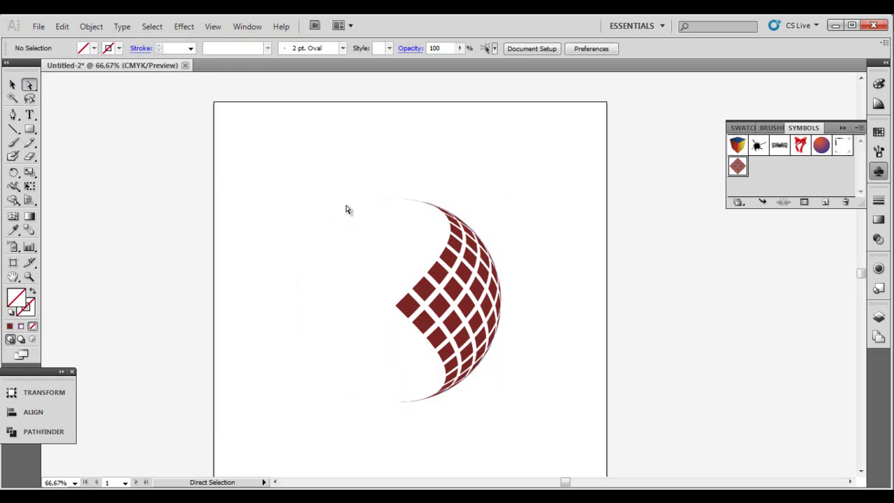
pyautogui.moveTo(274, 196); pyautogui.dragTo(355, 335)
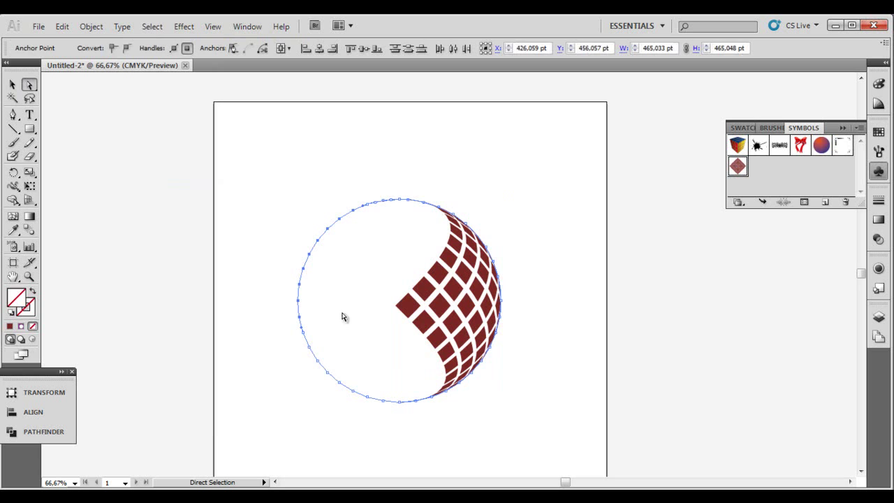
pyautogui.click(271, 181)
pyautogui.moveTo(257, 194); pyautogui.dragTo(375, 359)
pyautogui.press('Delete')
pyautogui.press('Delete')
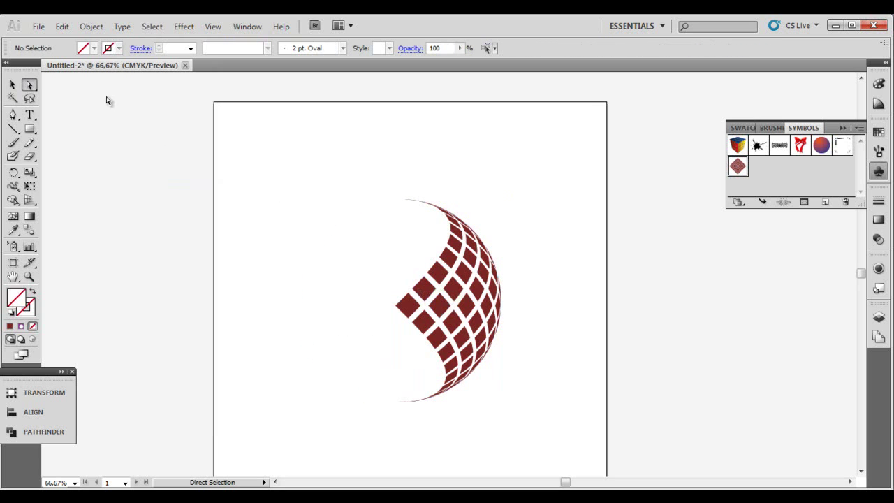
# Move the tiled sphere further left and slightly up.
pyautogui.click(15, 87)
pyautogui.moveTo(430, 306); pyautogui.dragTo(368, 291)
pyautogui.click(533, 236)
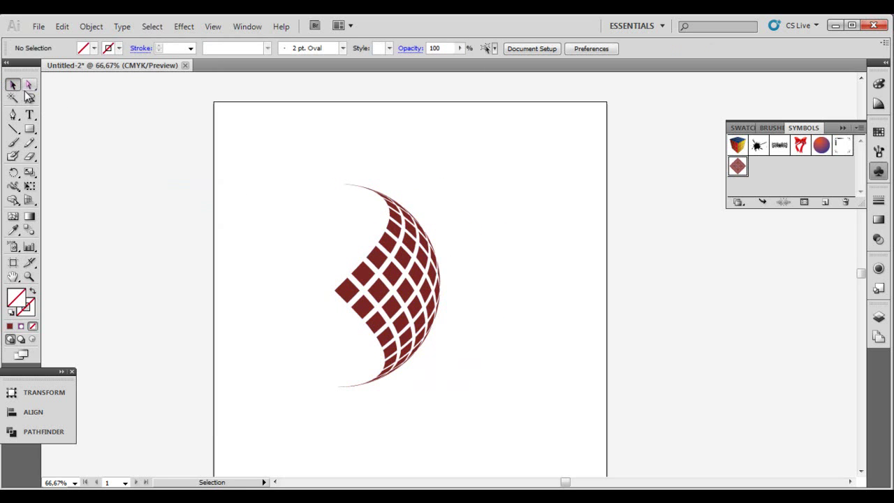
# Fill the grid group with the Fade to Black gradient and make its right stop fully opaque.
pyautogui.click(430, 273)
pyautogui.click(881, 239)
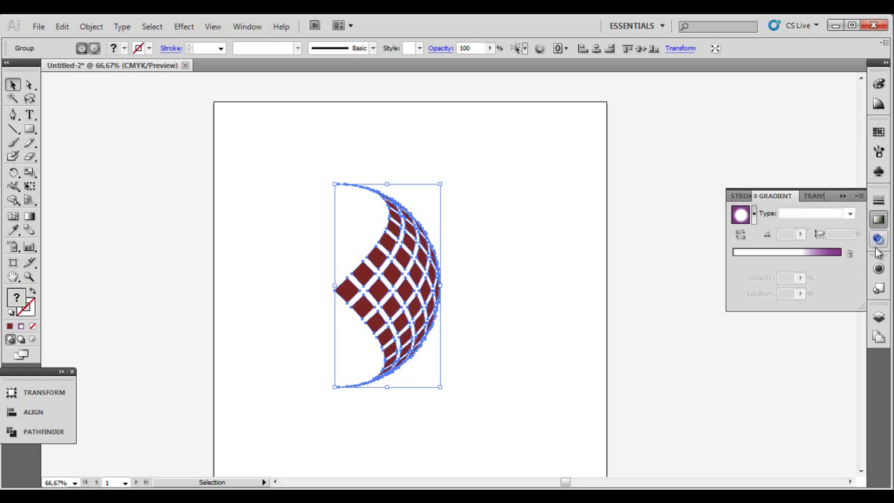
pyautogui.click(831, 257)
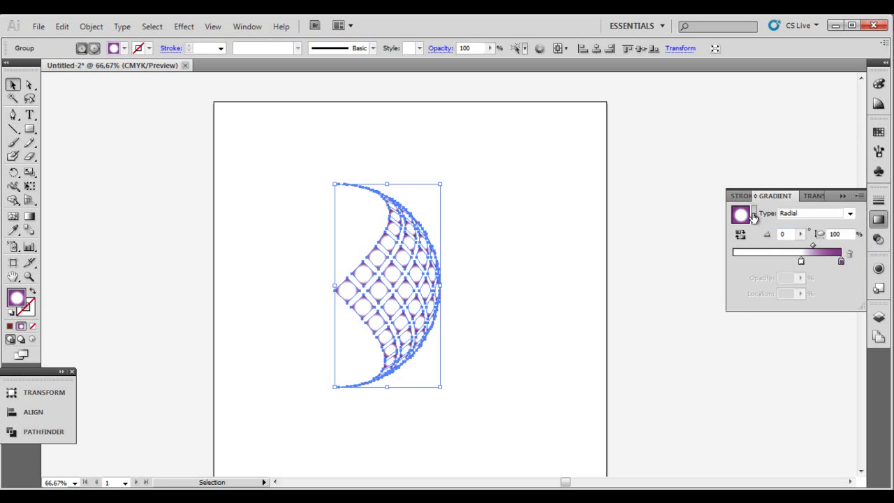
pyautogui.click(753, 215)
pyautogui.click(758, 235)
pyautogui.click(839, 262)
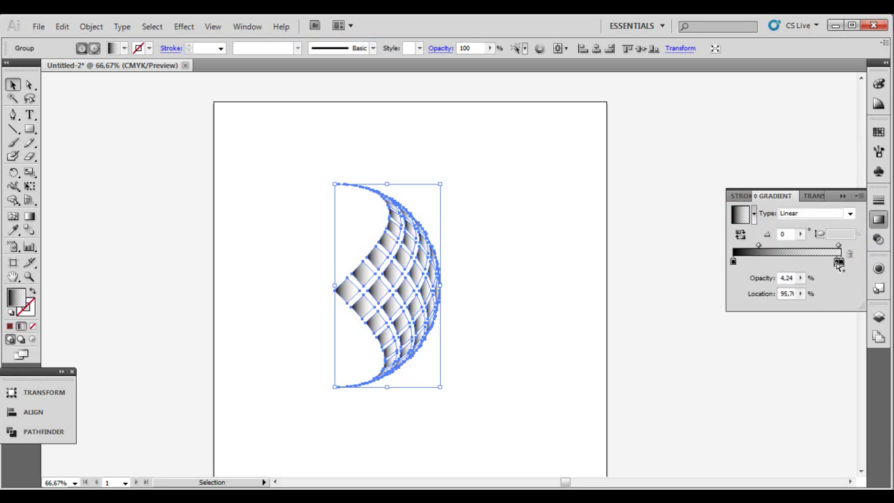
pyautogui.moveTo(838, 263); pyautogui.dragTo(839, 267)
pyautogui.click(800, 278)
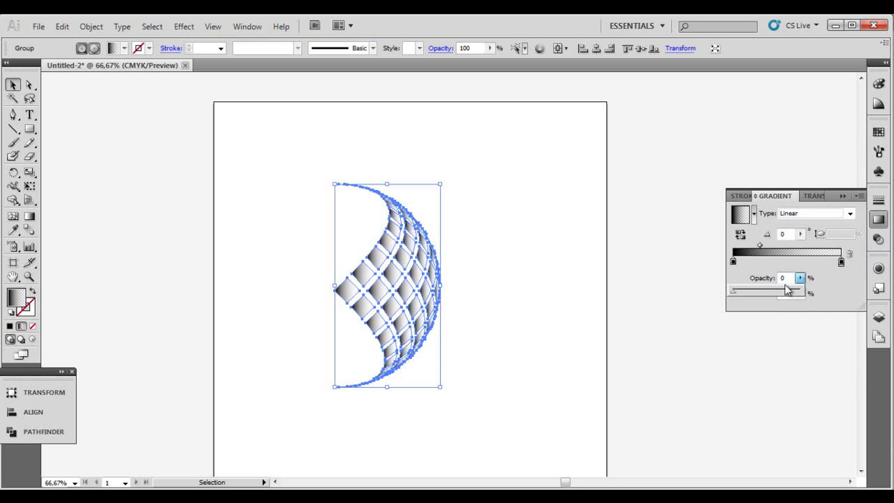
pyautogui.click(806, 289)
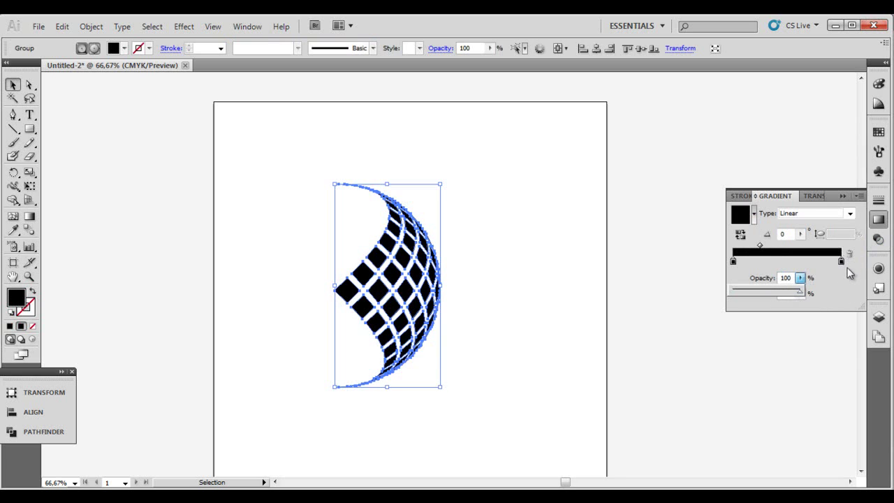
# Set the gradient's right stop to dark navy and its left stop to blue.
pyautogui.doubleClick(841, 261)
pyautogui.click(726, 311)
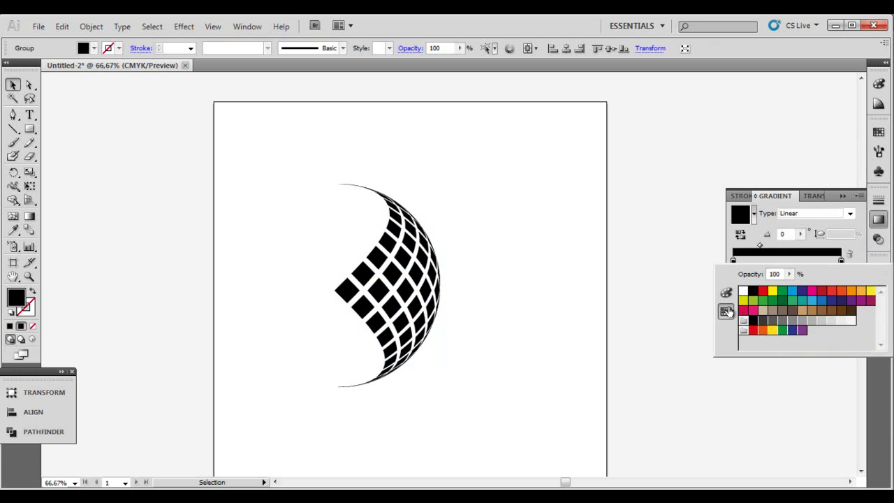
pyautogui.click(841, 301)
pyautogui.click(733, 260)
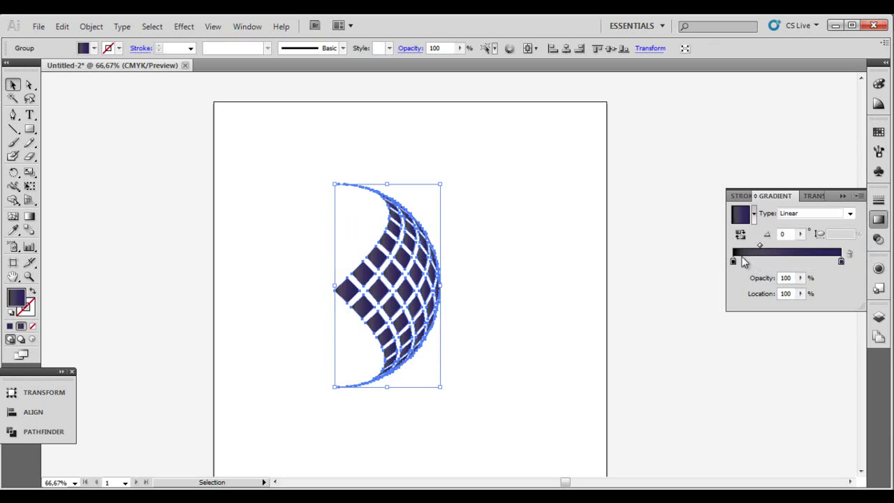
pyautogui.doubleClick(734, 259)
pyautogui.click(813, 300)
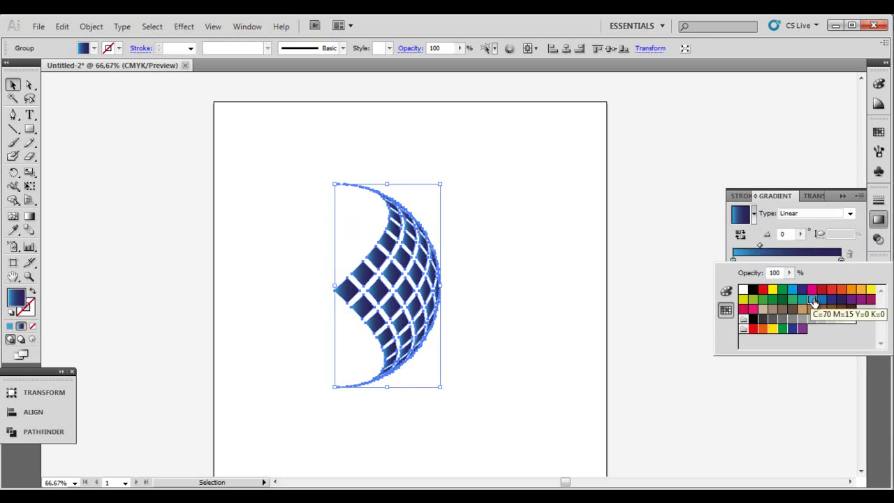
# Make the gradient radial and drag it so the sphere lightens toward the right.
pyautogui.click(821, 213)
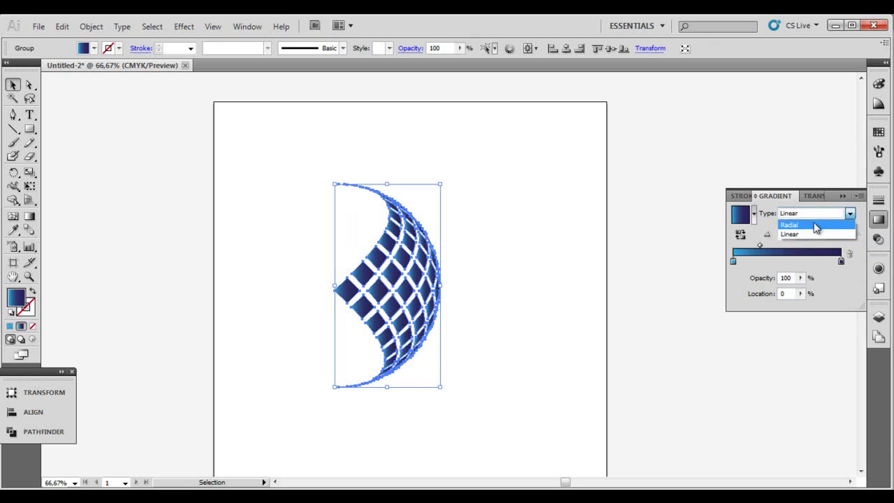
pyautogui.click(814, 224)
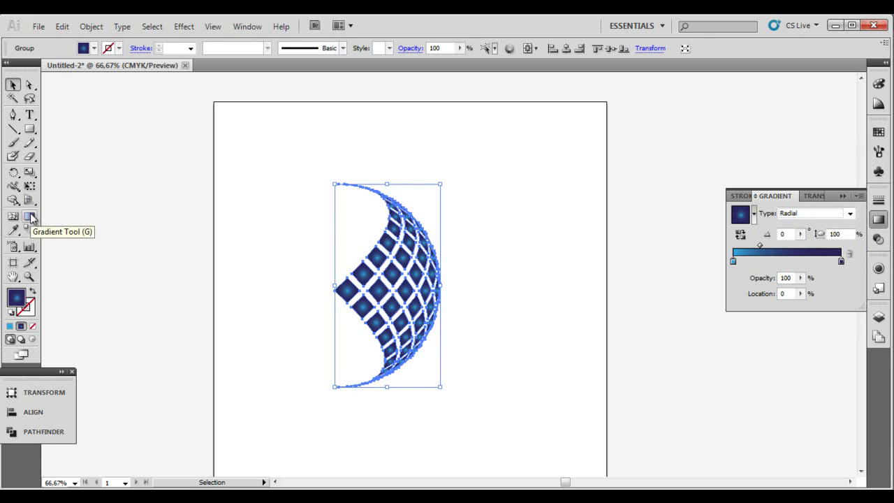
pyautogui.click(30, 217)
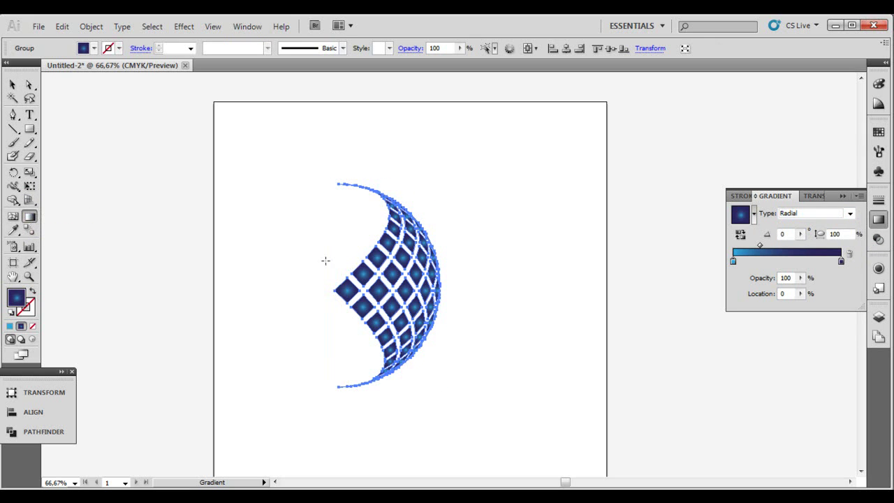
pyautogui.moveTo(444, 286); pyautogui.dragTo(324, 286)
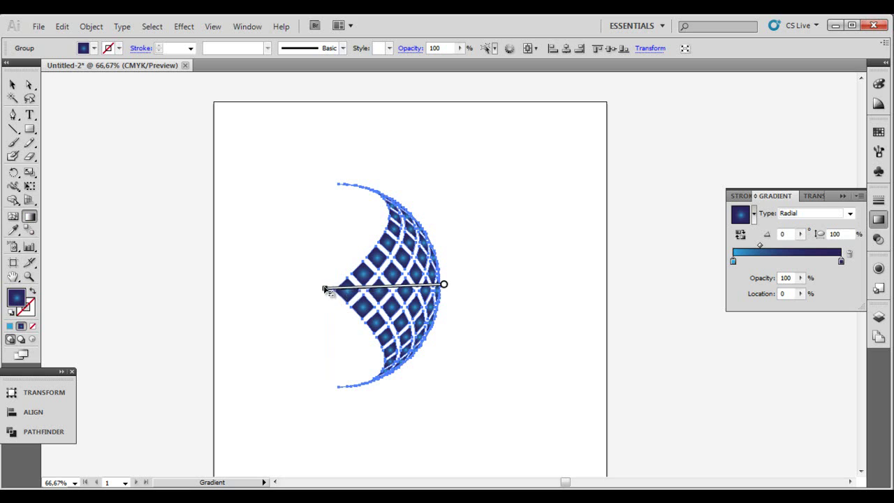
pyautogui.click(12, 85)
pyautogui.click(224, 174)
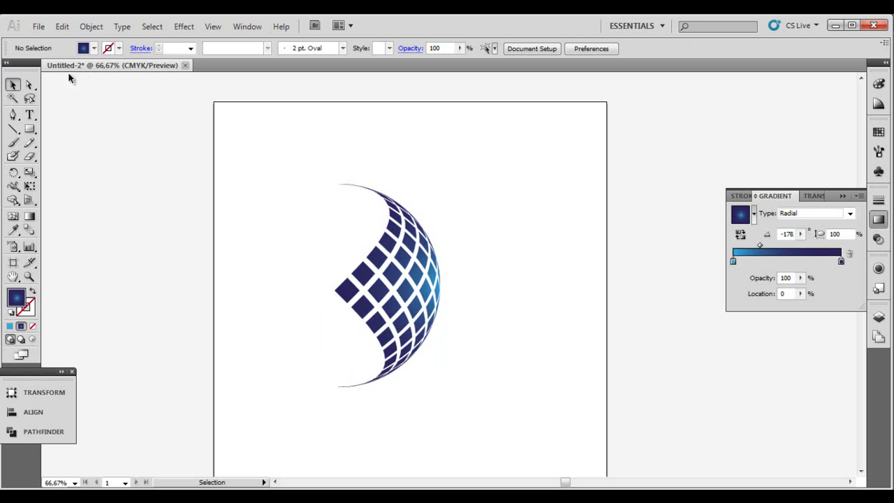
# Select the tiles in the right-hand columns of the globe with Direct Selection.
pyautogui.click(29, 84)
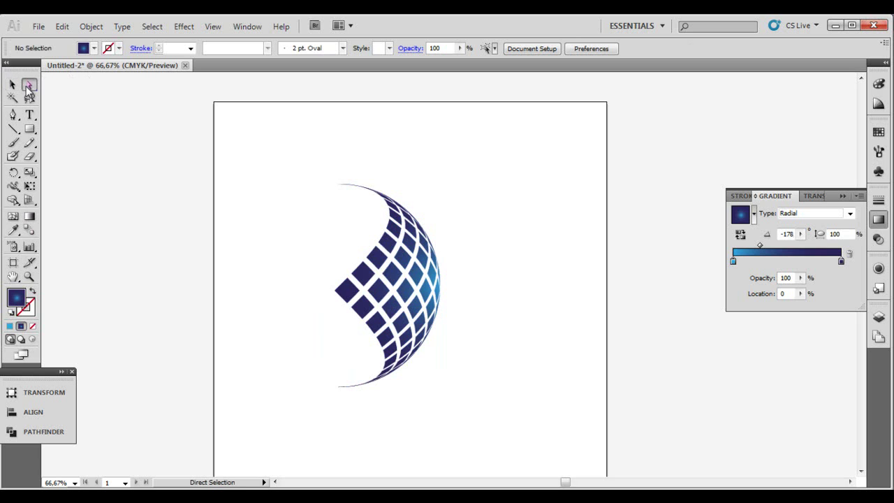
pyautogui.click(417, 279)
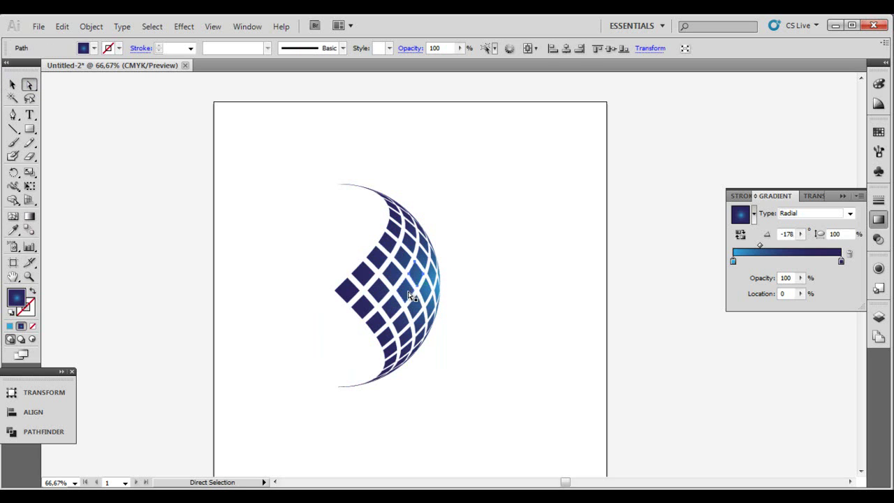
pyautogui.scroll(2, 410, 300)
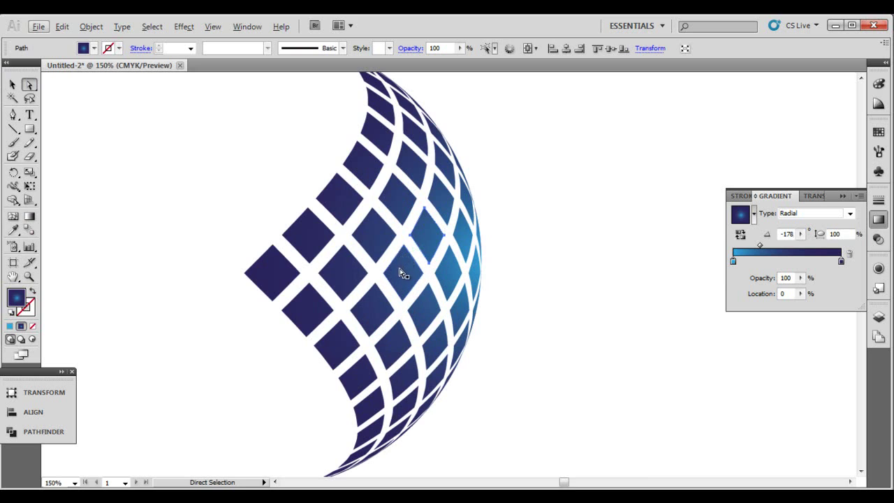
pyautogui.click(407, 279)
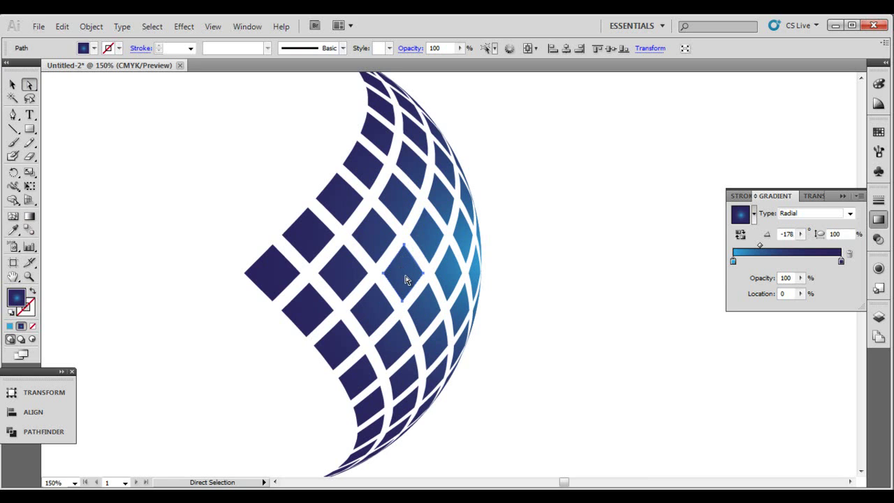
pyautogui.keyDown('shift'); pyautogui.click(434, 236); pyautogui.keyUp('shift')
pyautogui.keyDown('shift'); pyautogui.click(448, 146); pyautogui.keyUp('shift')
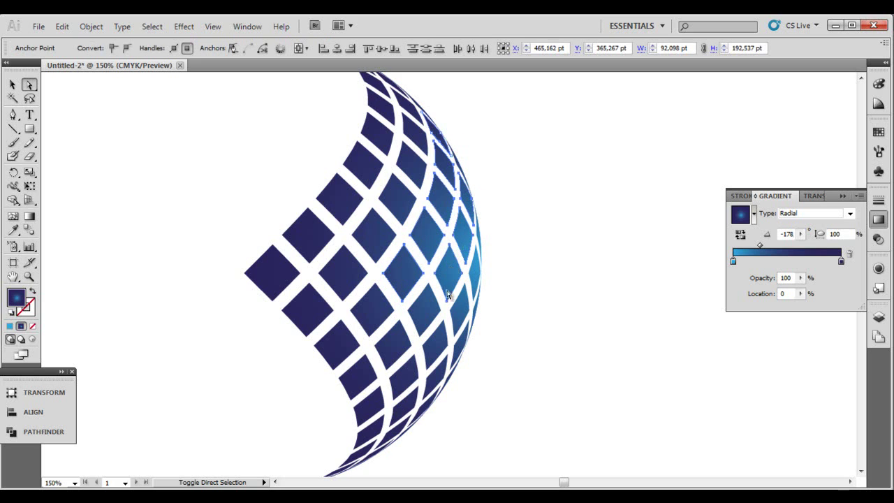
pyautogui.keyDown('shift'); pyautogui.click(441, 375); pyautogui.keyUp('shift')
pyautogui.keyDown('shift'); pyautogui.click(469, 353); pyautogui.keyUp('shift')
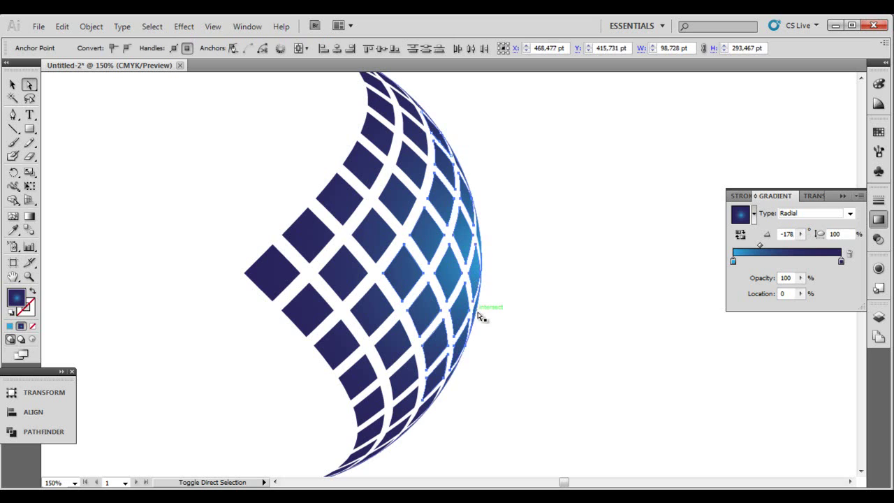
pyautogui.moveTo(478, 313); pyautogui.dragTo(482, 314)
pyautogui.moveTo(432, 402); pyautogui.dragTo(481, 386)
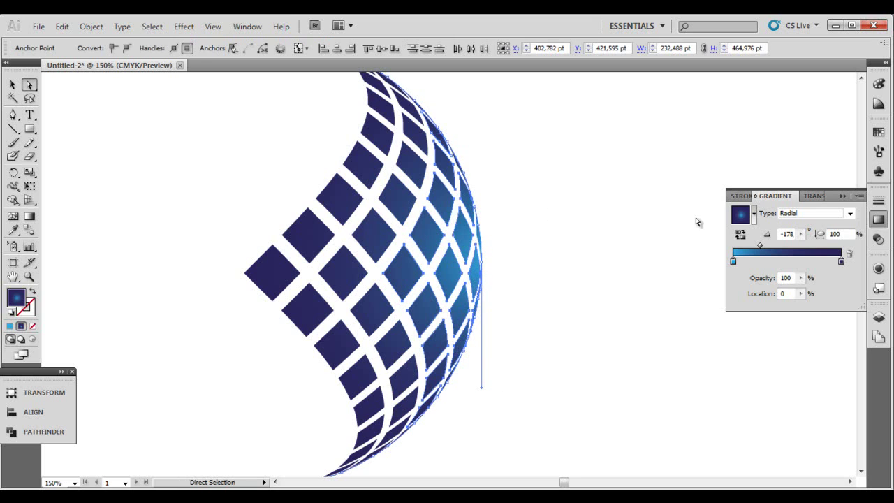
# Make the gradient's end stop dark red, darkening K to 48.
pyautogui.doubleClick(842, 262)
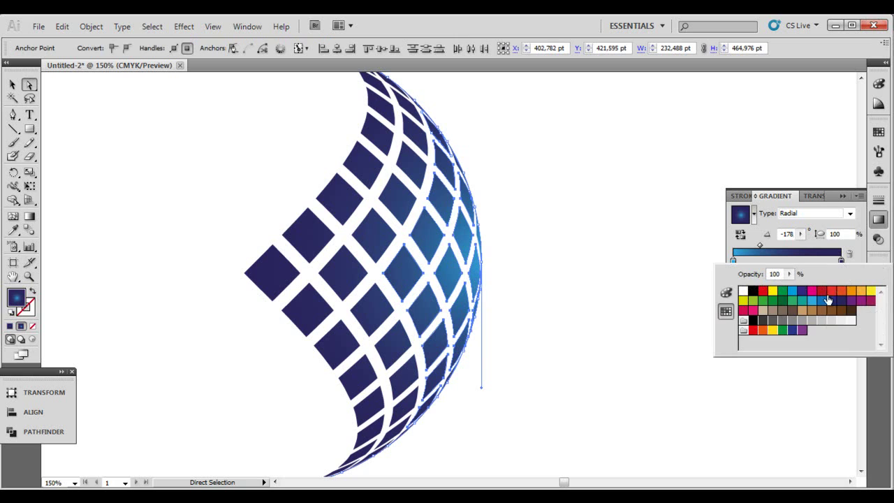
pyautogui.click(831, 292)
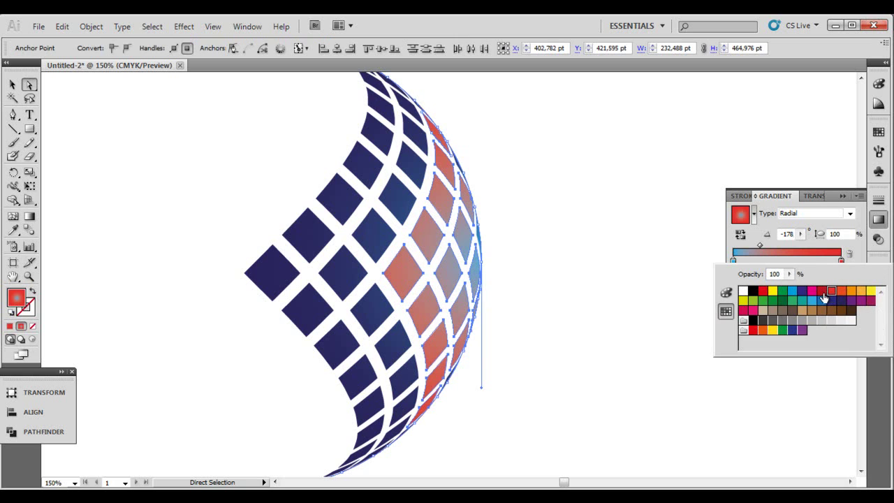
pyautogui.click(822, 292)
pyautogui.click(726, 292)
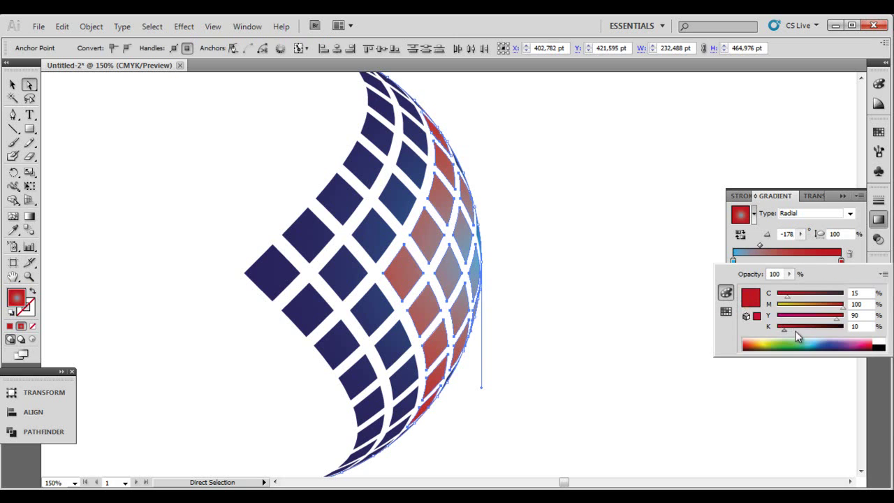
pyautogui.moveTo(795, 331); pyautogui.dragTo(808, 330)
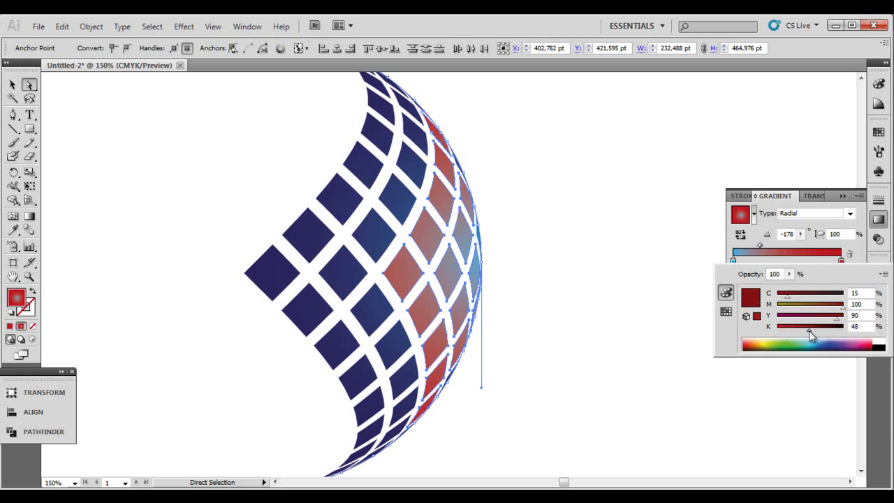
# Set the gradient's left stop to red as well, then deselect.
pyautogui.click(733, 261)
pyautogui.doubleClick(734, 262)
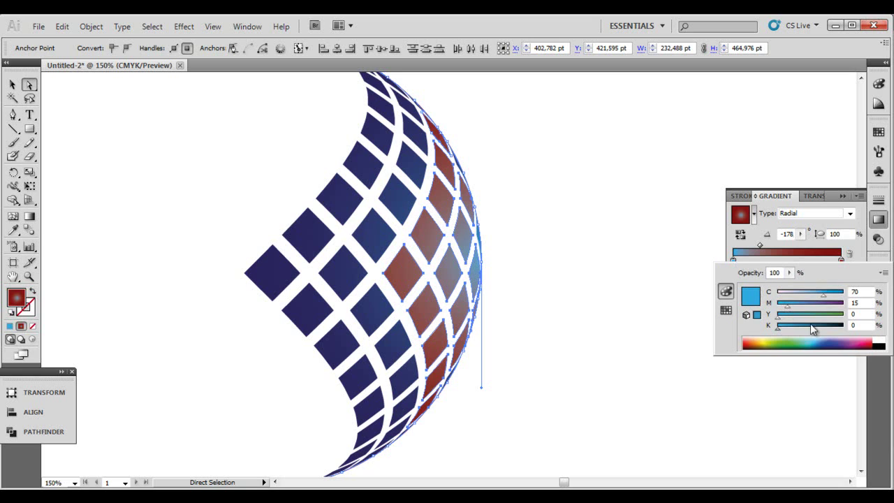
pyautogui.click(726, 310)
pyautogui.click(763, 290)
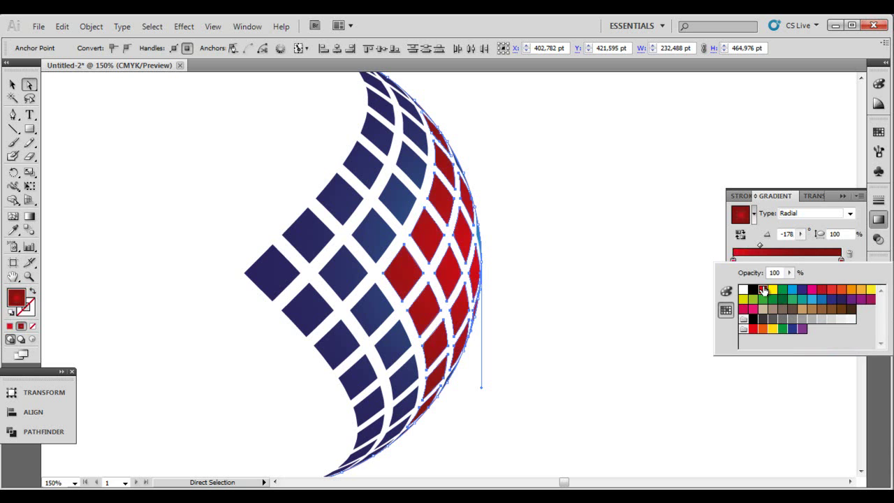
pyautogui.click(13, 83)
pyautogui.click(131, 110)
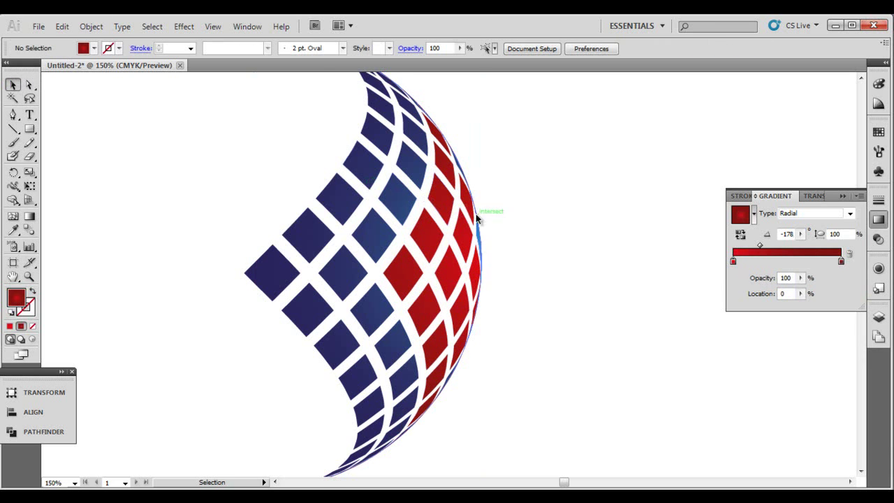
# Eyedropper a red tile's gradient onto the first blue sliver at the globe's edge.
pyautogui.scroll(2, 512, 240)
pyautogui.scroll(2, 436, 245)
pyautogui.scroll(2, 450, 239)
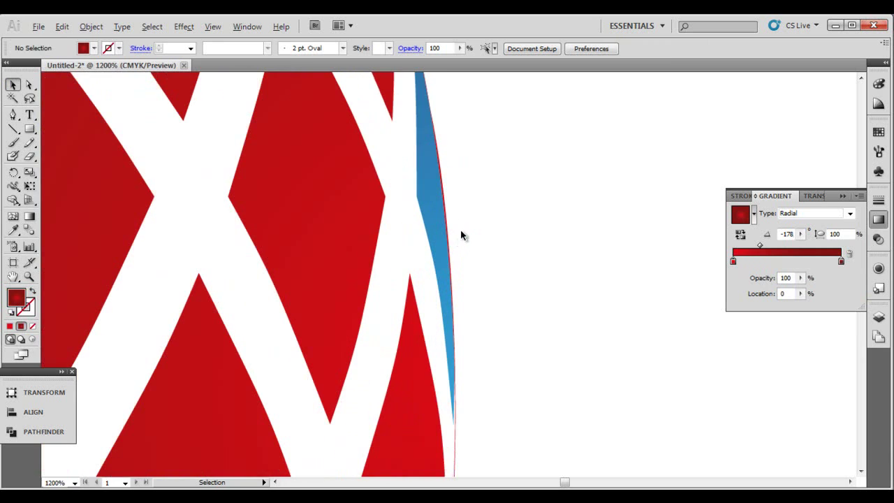
pyautogui.click(29, 83)
pyautogui.click(436, 178)
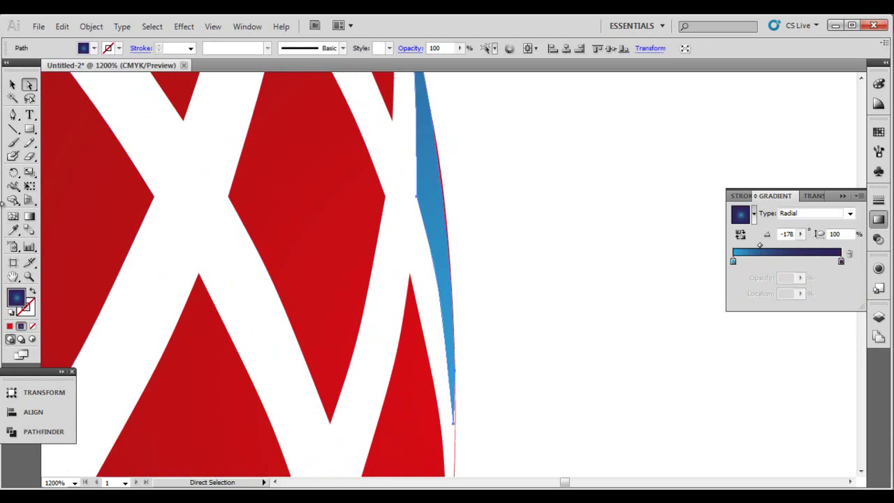
pyautogui.click(13, 231)
pyautogui.click(244, 239)
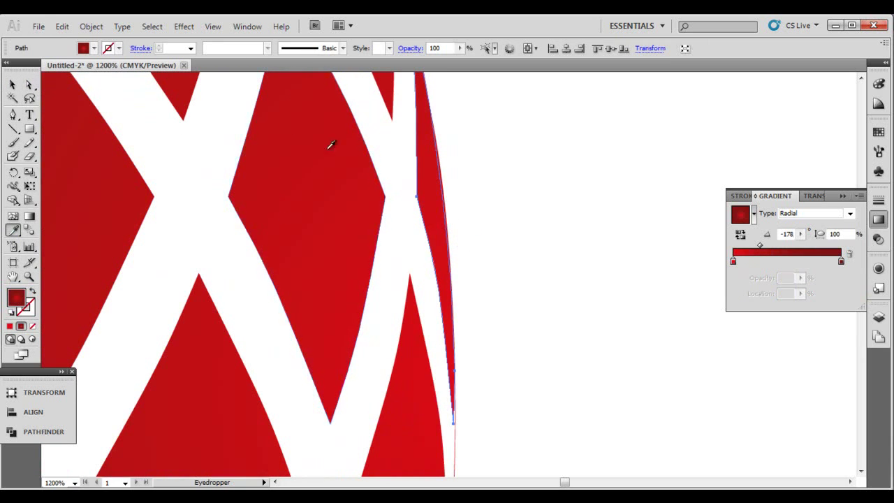
# Give the upper blue edge sliver the red gradient fill.
pyautogui.scroll(5, 295, 160)
pyautogui.scroll(3, 287, 160)
pyautogui.scroll(3, 287, 160)
pyautogui.scroll(3, 259, 153)
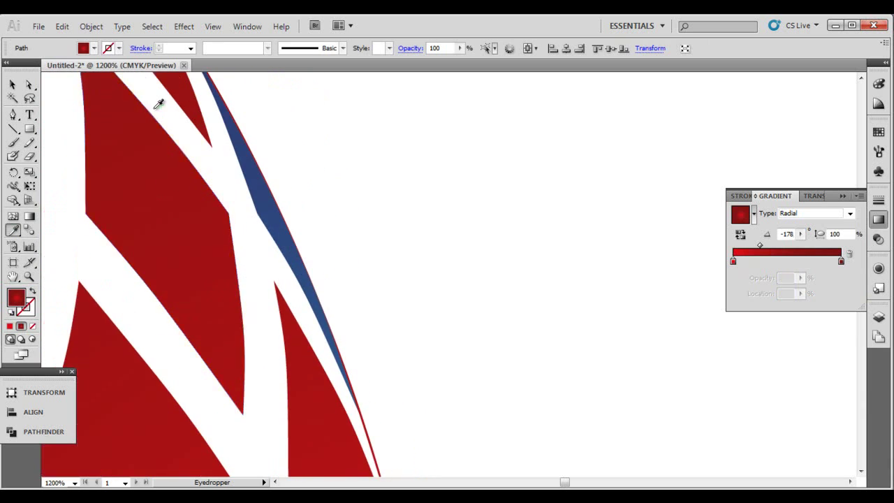
pyautogui.scroll(2, 160, 104)
pyautogui.click(28, 85)
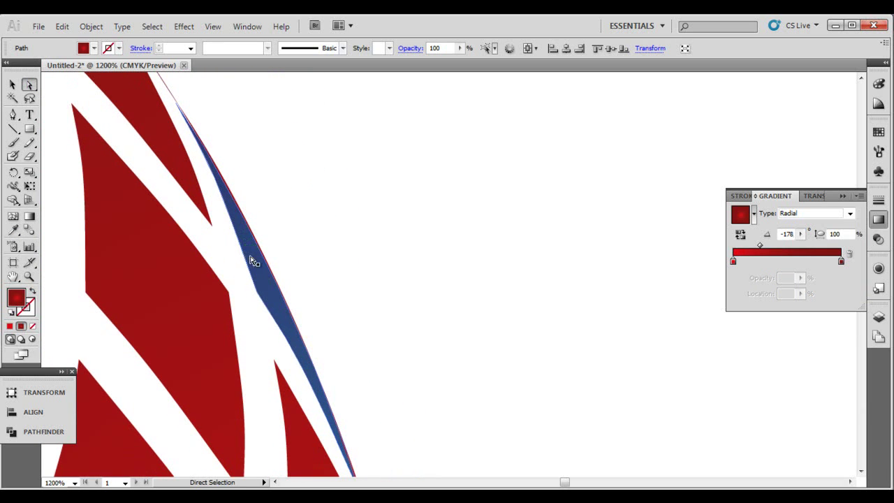
pyautogui.click(251, 258)
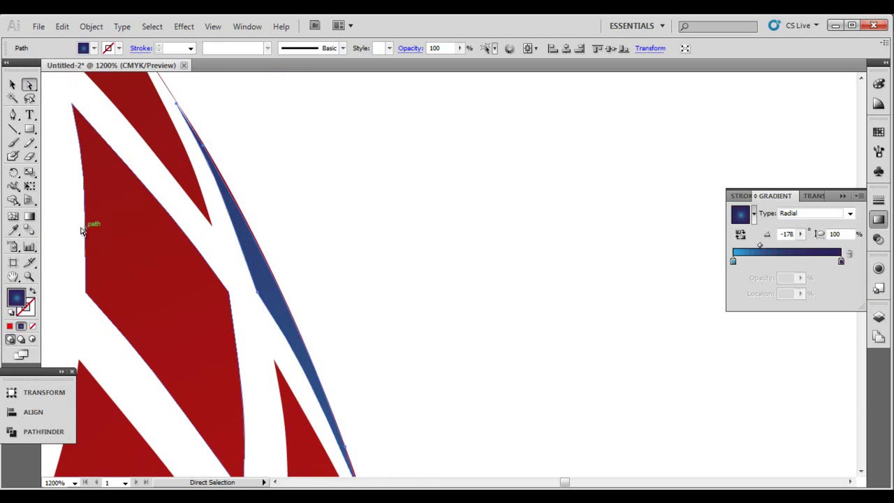
pyautogui.click(12, 234)
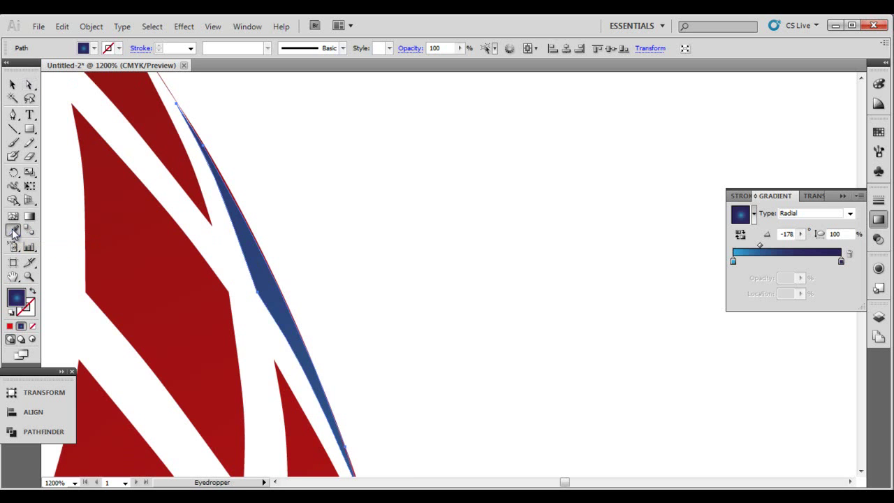
pyautogui.click(136, 249)
# Give the lower blue edge sliver the red gradient fill.
pyautogui.scroll(5, 361, 239)
pyautogui.hscroll(-3, 371, 246)
pyautogui.scroll(-3, 558, 255)
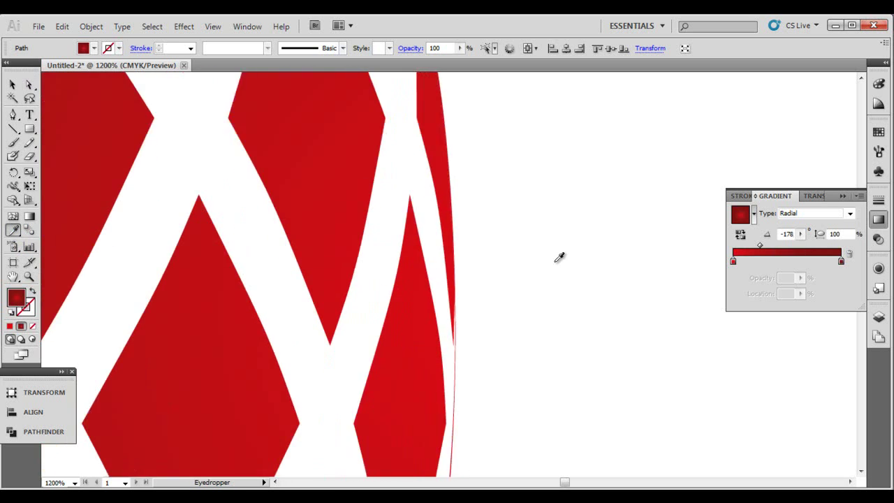
pyautogui.scroll(-3, 541, 265)
pyautogui.scroll(-3, 529, 269)
pyautogui.scroll(-3, 353, 284)
pyautogui.scroll(-3, 352, 285)
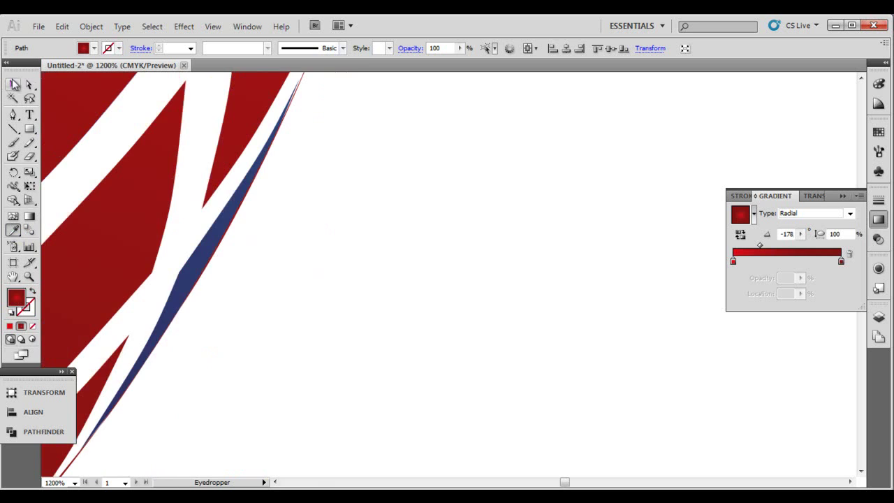
pyautogui.click(28, 84)
pyautogui.click(200, 271)
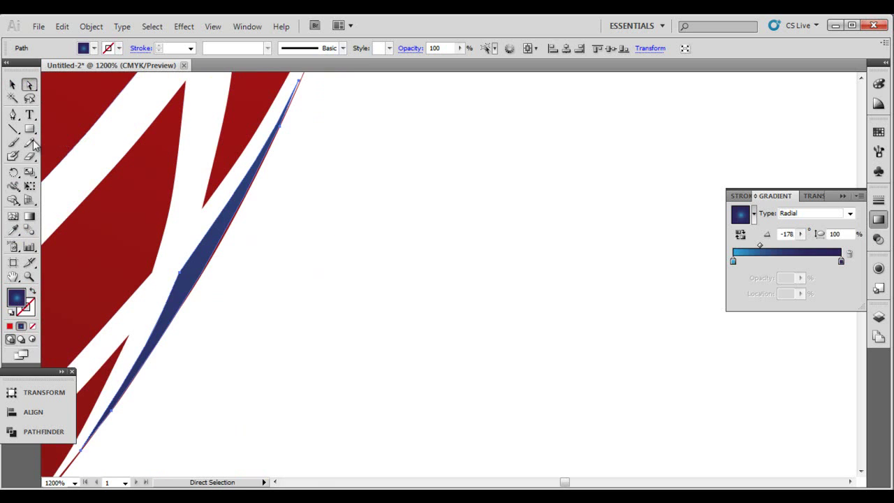
pyautogui.click(13, 230)
pyautogui.click(150, 126)
pyautogui.scroll(-3, 155, 259)
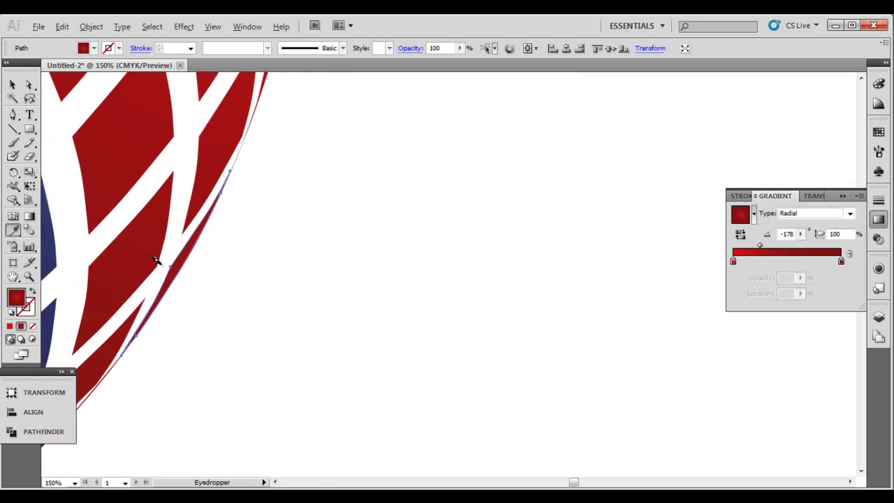
# Scale the whole tiled globe to about half size and shift it left on the page.
pyautogui.click(275, 481)
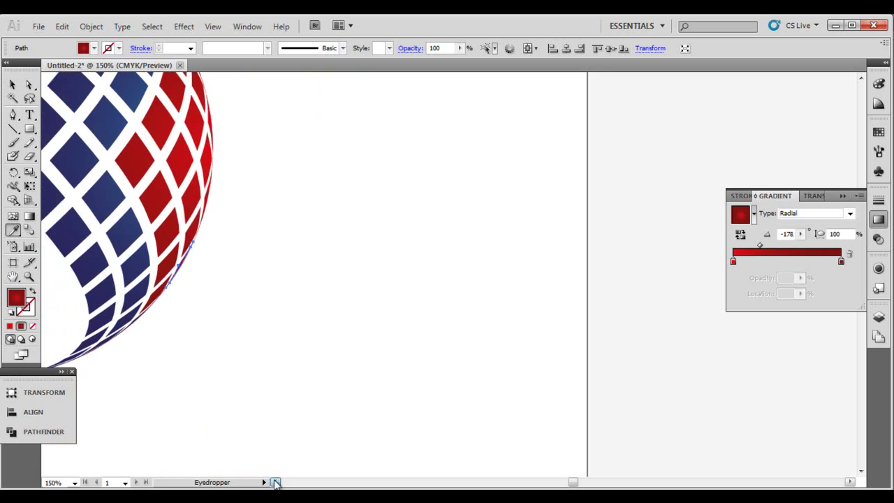
pyautogui.scroll(3, 105, 209)
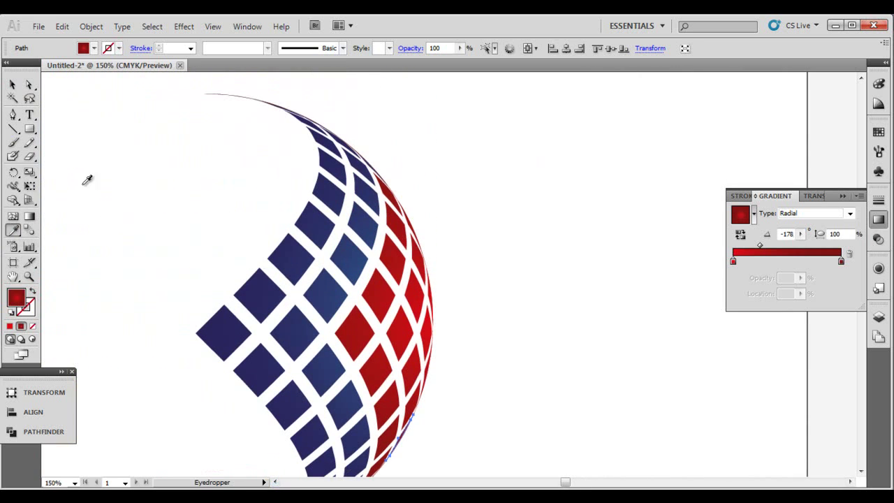
pyautogui.keyDown('alt'); pyautogui.click(29, 84); pyautogui.keyUp('alt')
pyautogui.click(195, 167)
pyautogui.scroll(-2, 196, 169)
pyautogui.press('alt')
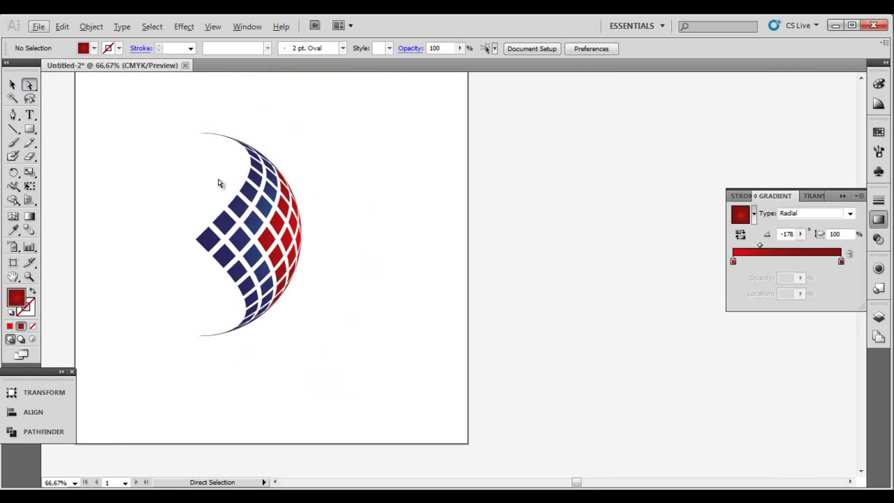
pyautogui.press('v')
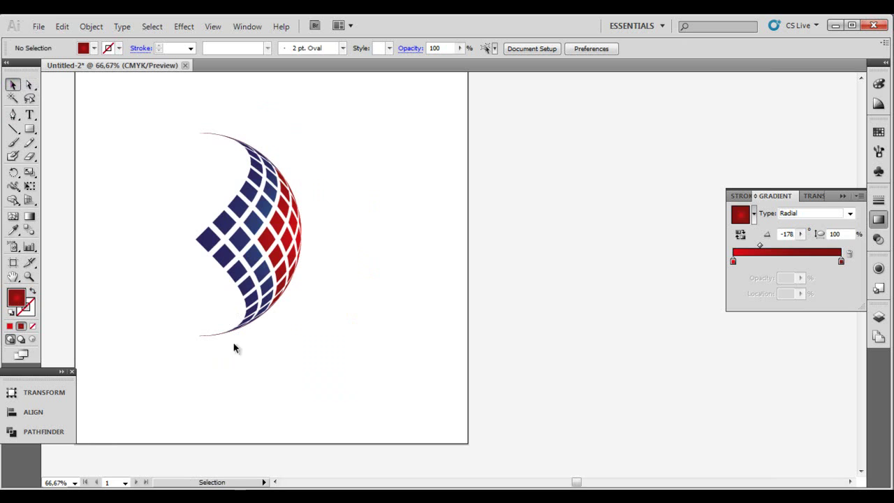
pyautogui.moveTo(180, 370); pyautogui.dragTo(315, 99)
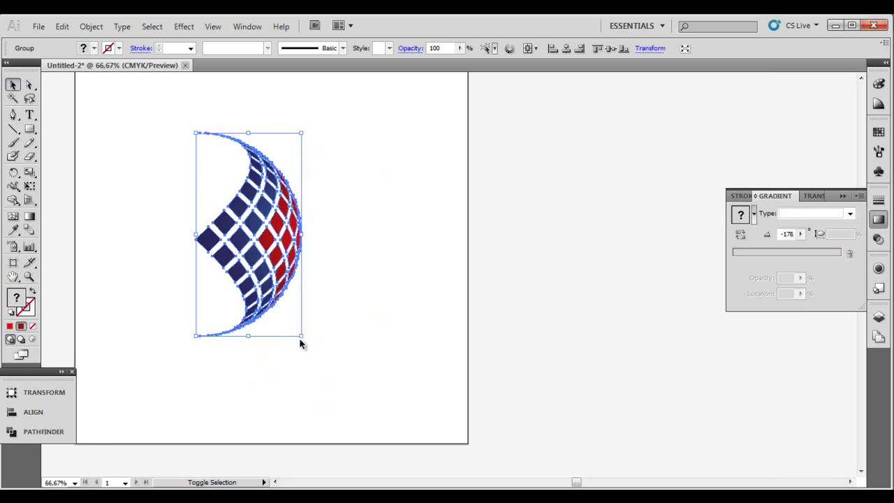
pyautogui.moveTo(300, 341); pyautogui.dragTo(244, 224)
pyautogui.click(253, 283)
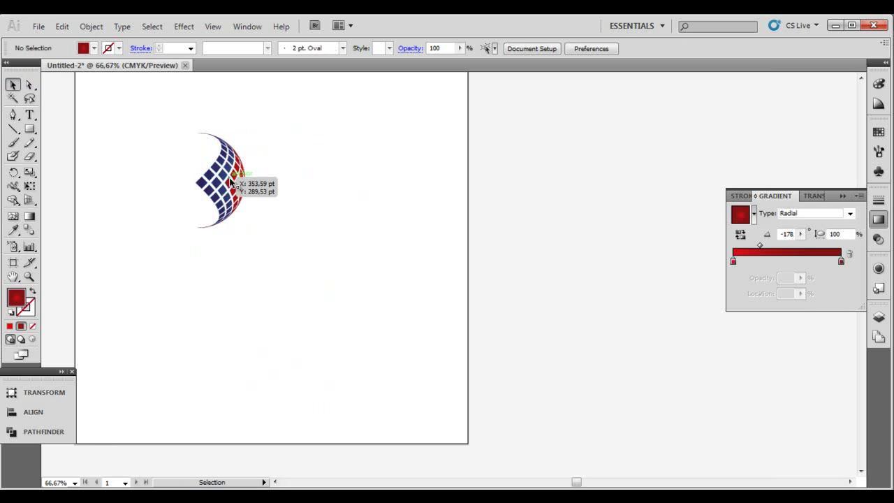
pyautogui.moveTo(231, 180); pyautogui.dragTo(199, 203)
pyautogui.click(30, 115)
pyautogui.write('LogoName')
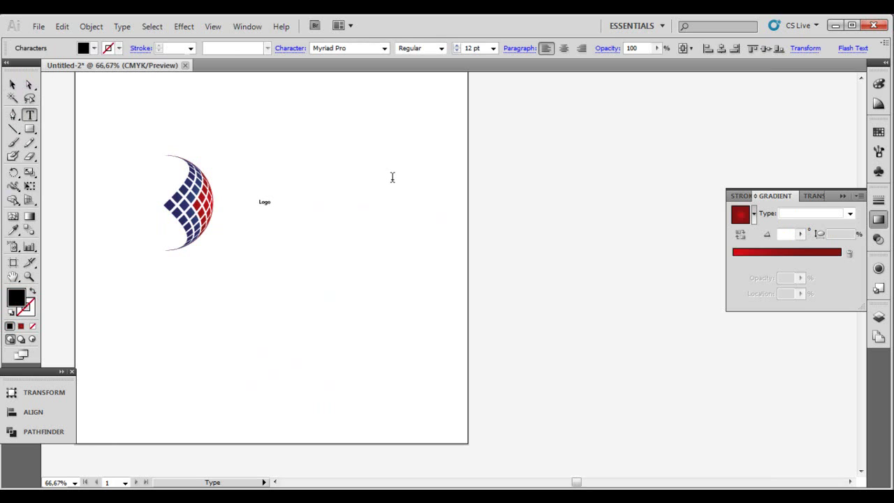
# Enlarge the LogoName text, place it beside the globe, and make it Bold Italic.
pyautogui.click(11, 85)
pyautogui.moveTo(287, 196); pyautogui.dragTo(422, 113)
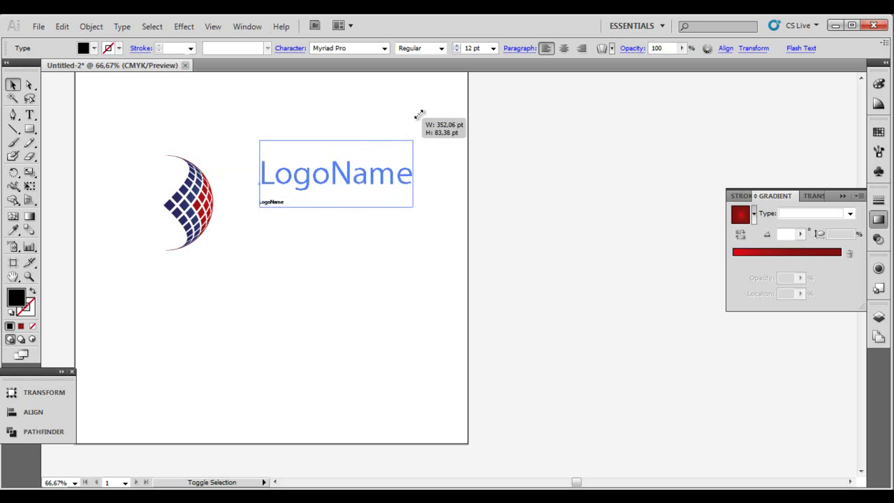
pyautogui.moveTo(380, 166); pyautogui.dragTo(338, 202)
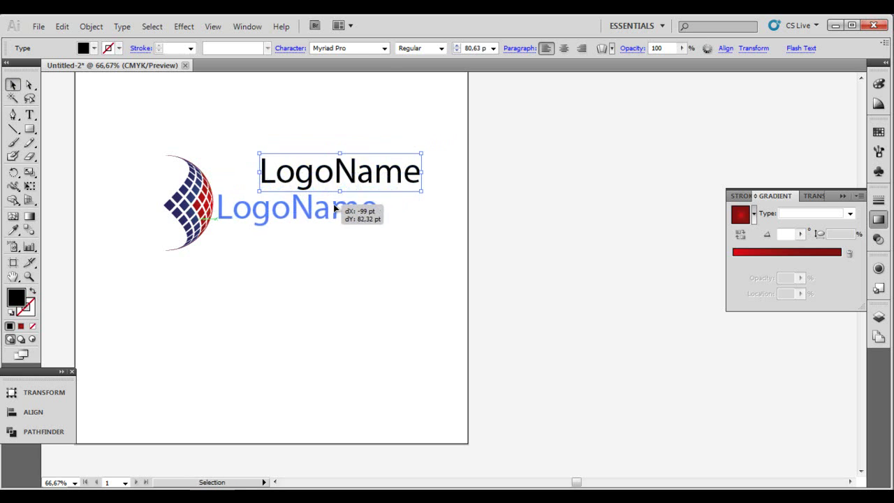
pyautogui.click(400, 47)
pyautogui.click(442, 48)
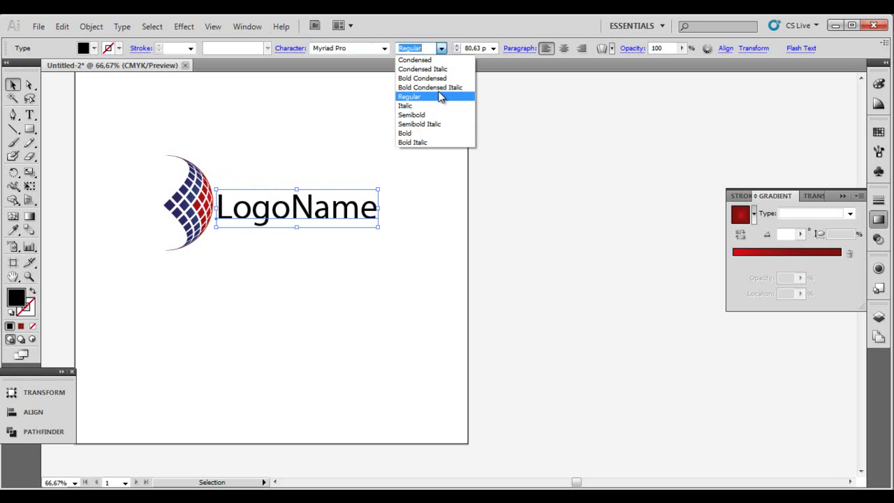
pyautogui.click(428, 143)
# Set LogoName's tracking to -75 and nudge it into line with the globe.
pyautogui.click(289, 48)
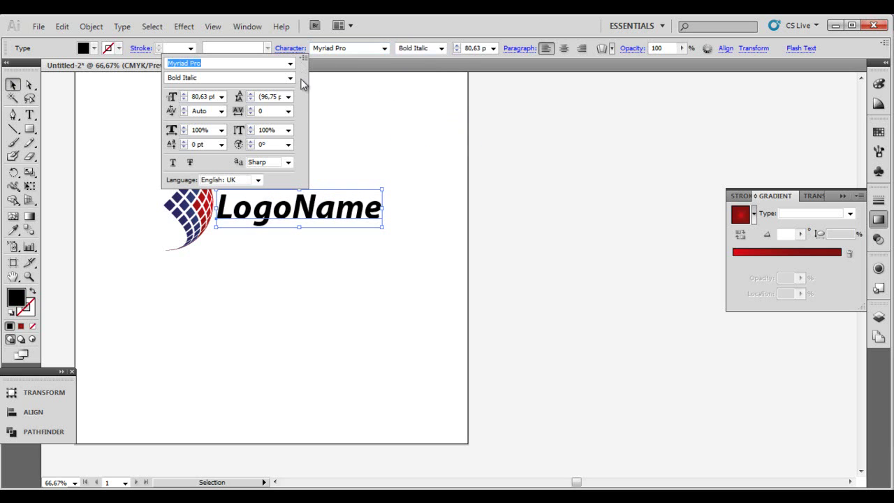
pyautogui.click(287, 111)
pyautogui.click(282, 142)
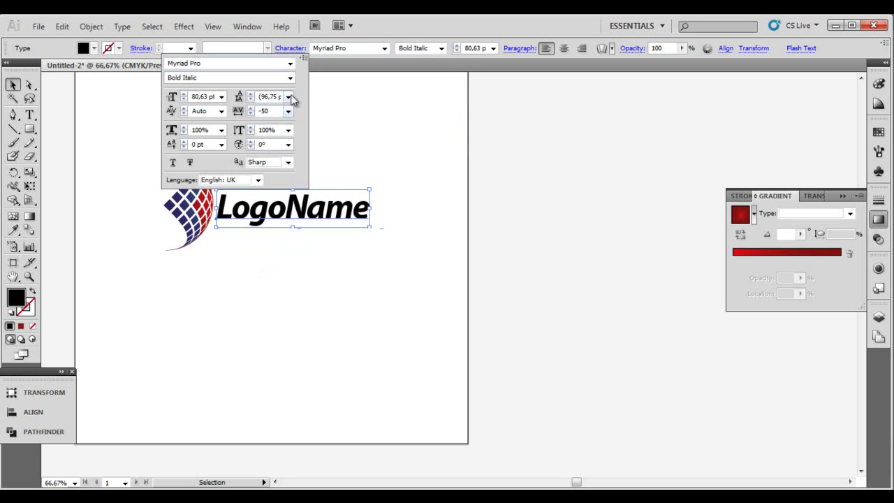
pyautogui.click(287, 110)
pyautogui.click(272, 132)
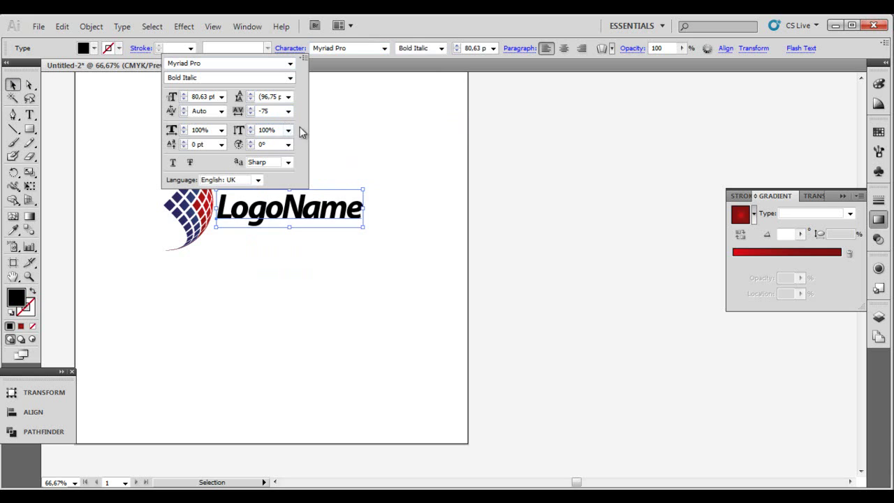
pyautogui.click(334, 201)
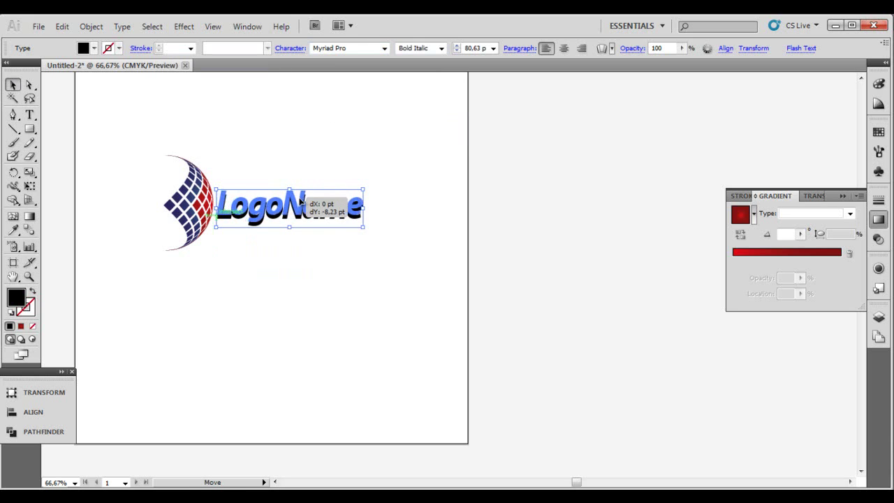
pyautogui.moveTo(301, 202); pyautogui.dragTo(300, 199)
pyautogui.click(258, 260)
# Expand LogoName into outlines and sample the globe's red gradient onto the Name letters.
pyautogui.keyDown('alt'); pyautogui.scroll(1, 257, 262); pyautogui.keyUp('alt')
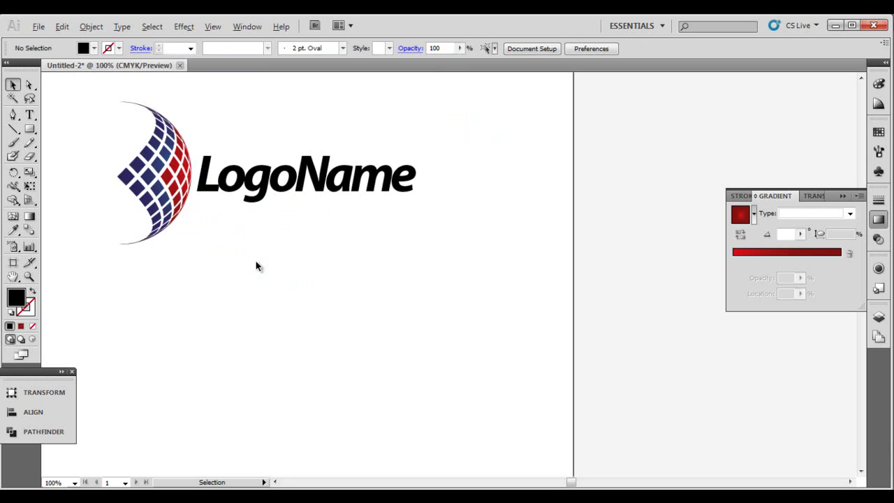
pyautogui.keyDown('alt'); pyautogui.scroll(1, 229, 268); pyautogui.keyUp('alt')
pyautogui.press('a')
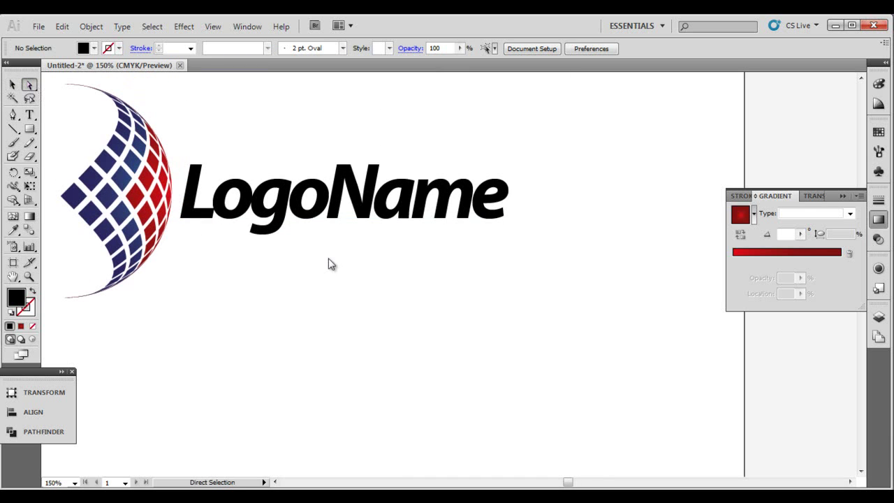
pyautogui.moveTo(323, 257)
pyautogui.mouseDown()
pyautogui.moveTo(454, 170)
pyautogui.moveTo(464, 176)
pyautogui.mouseUp()
pyautogui.click(91, 26)
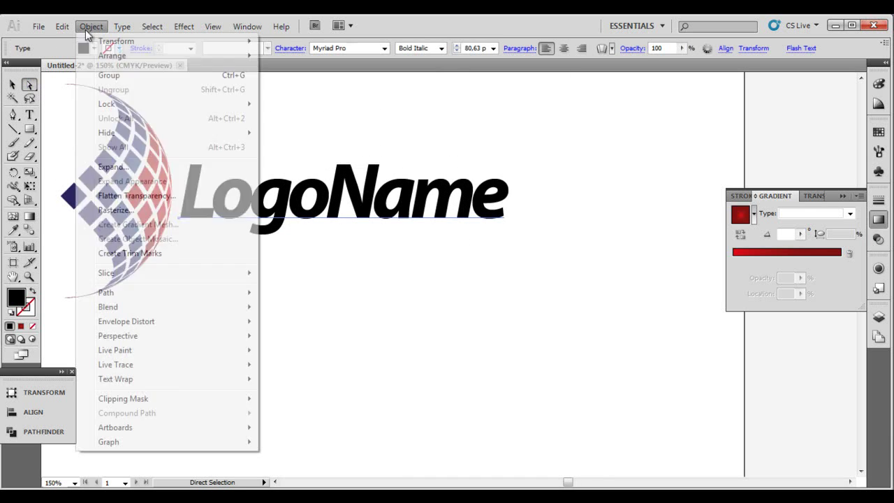
pyautogui.click(122, 171)
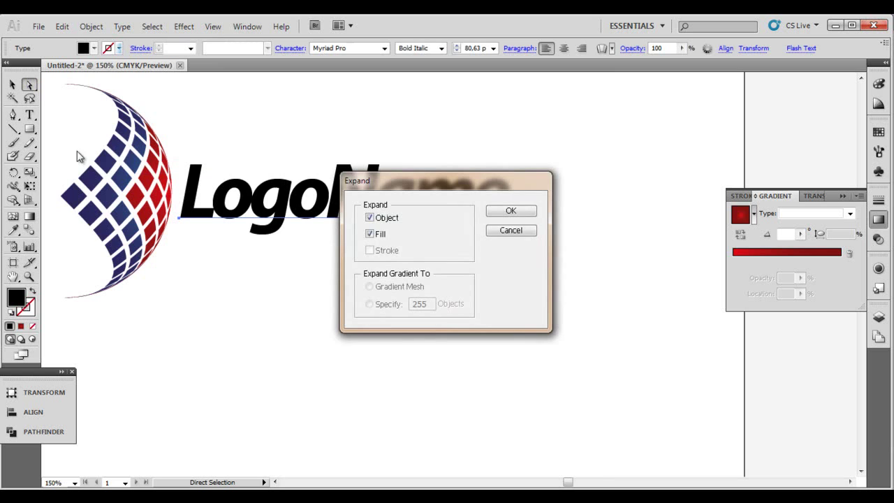
pyautogui.click(495, 211)
pyautogui.click(537, 156)
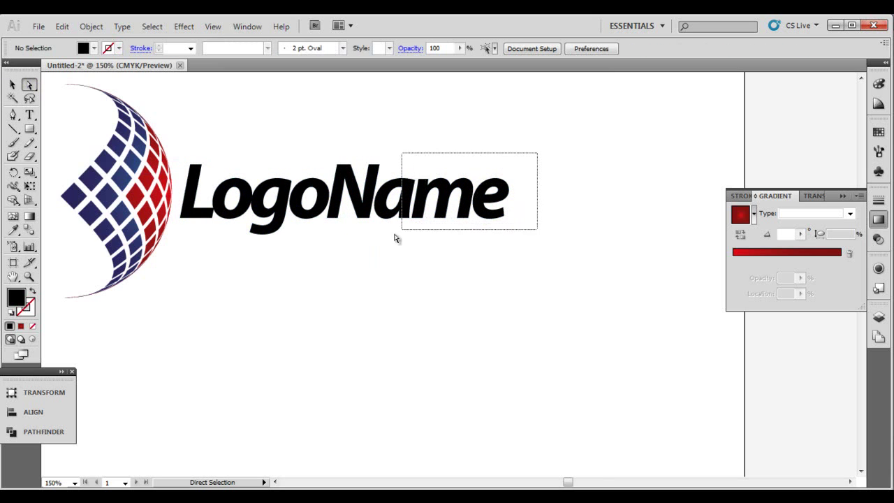
pyautogui.moveTo(537, 151); pyautogui.dragTo(364, 253)
pyautogui.click(12, 231)
# Give the Logo letters a blue radial gradient brightening toward the right.
pyautogui.press('.')
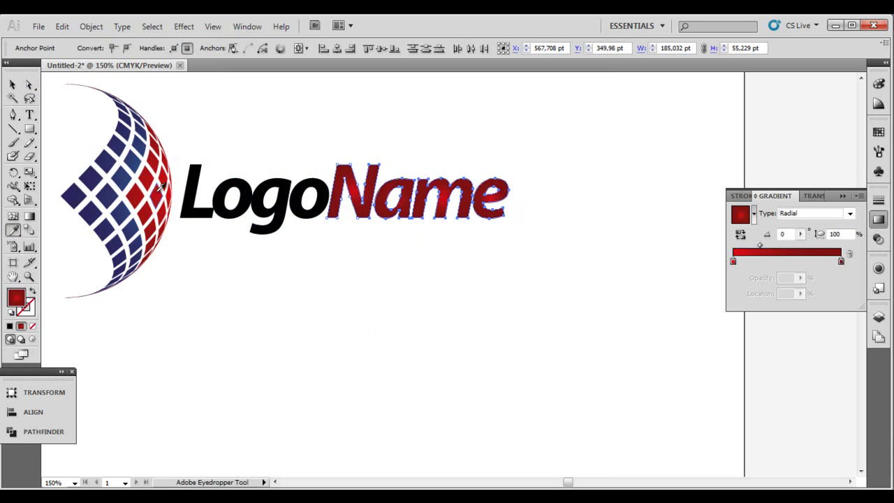
pyautogui.click(29, 85)
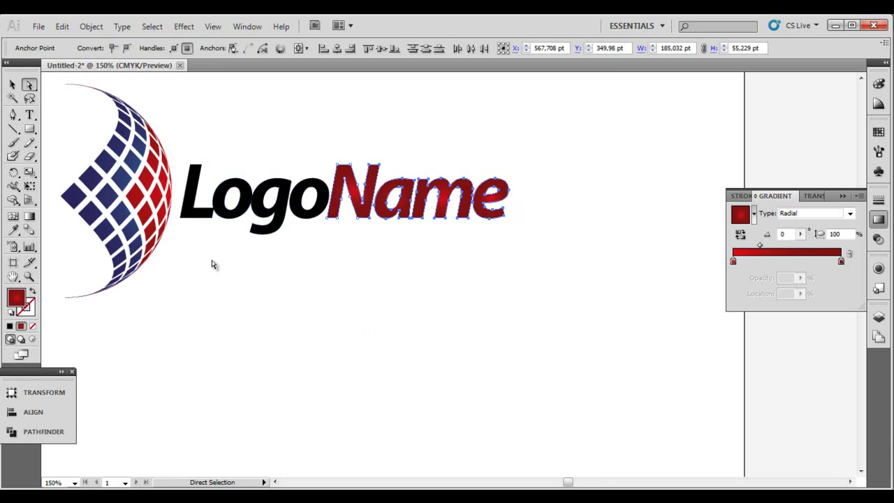
pyautogui.moveTo(196, 259); pyautogui.dragTo(313, 146)
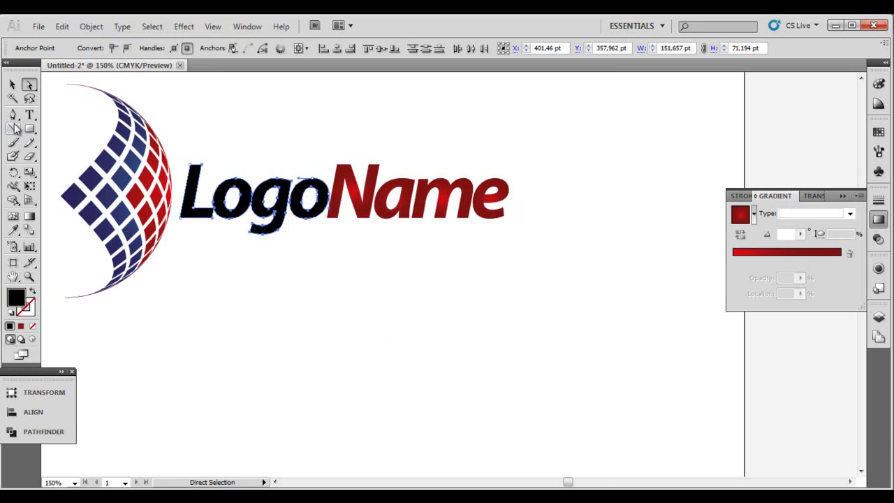
pyautogui.click(12, 231)
pyautogui.click(120, 174)
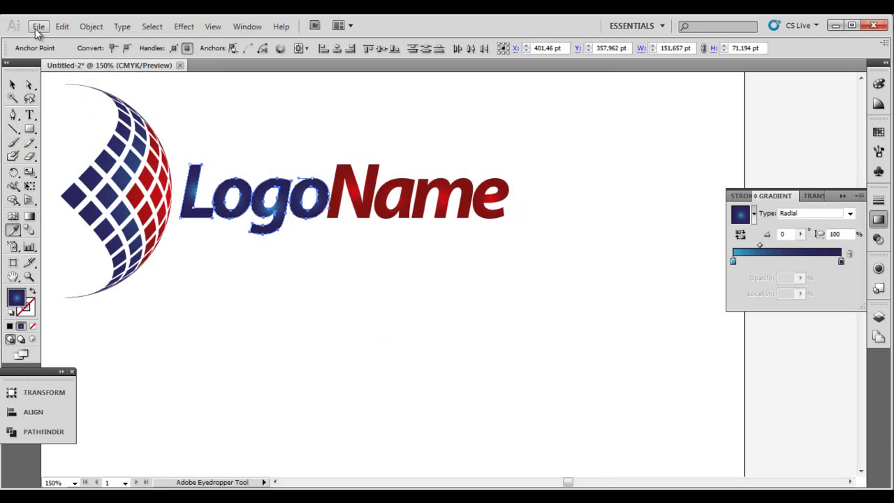
pyautogui.click(30, 216)
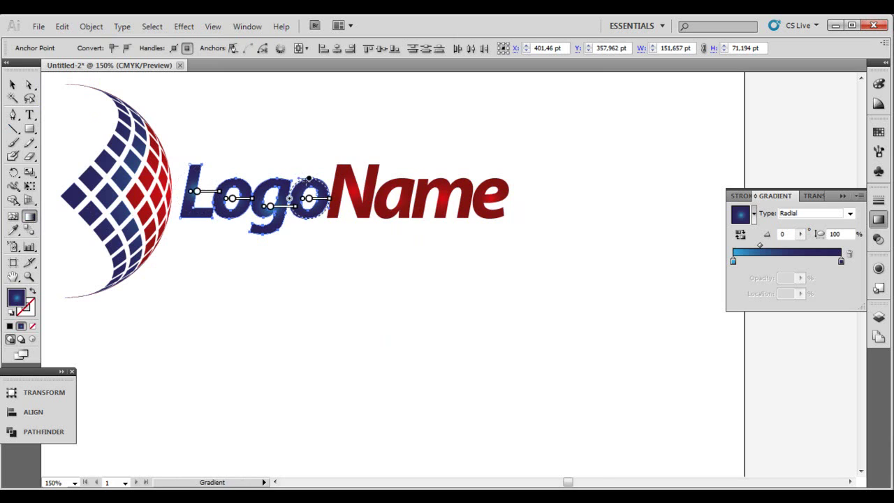
pyautogui.moveTo(310, 181); pyautogui.dragTo(185, 202)
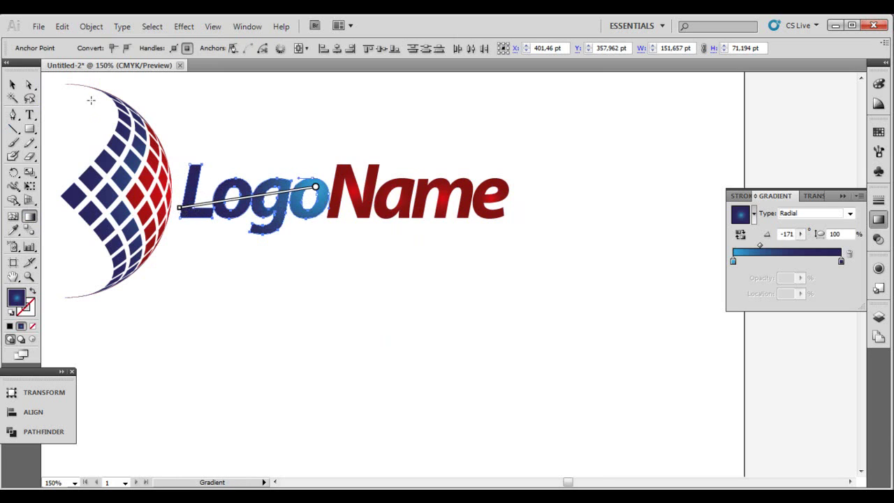
# Redraw the Name red gradient to run dark on the left to bright on the right.
pyautogui.click(29, 85)
pyautogui.moveTo(363, 251); pyautogui.dragTo(436, 187)
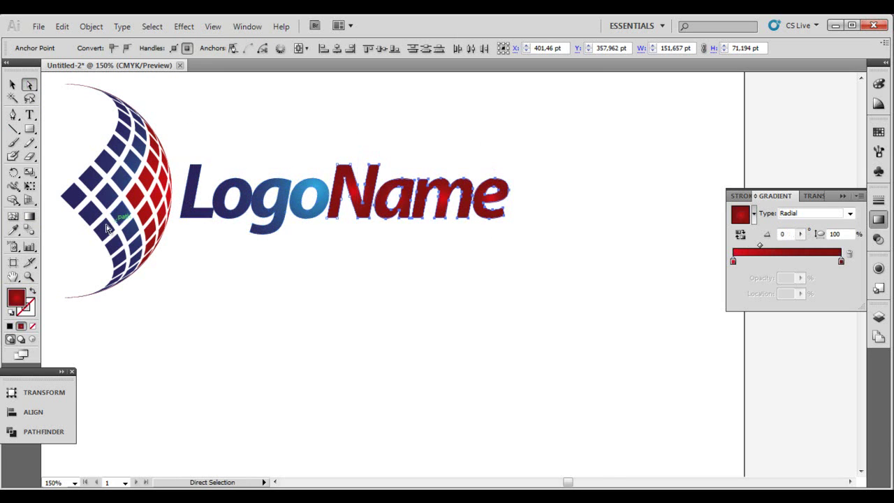
pyautogui.click(29, 216)
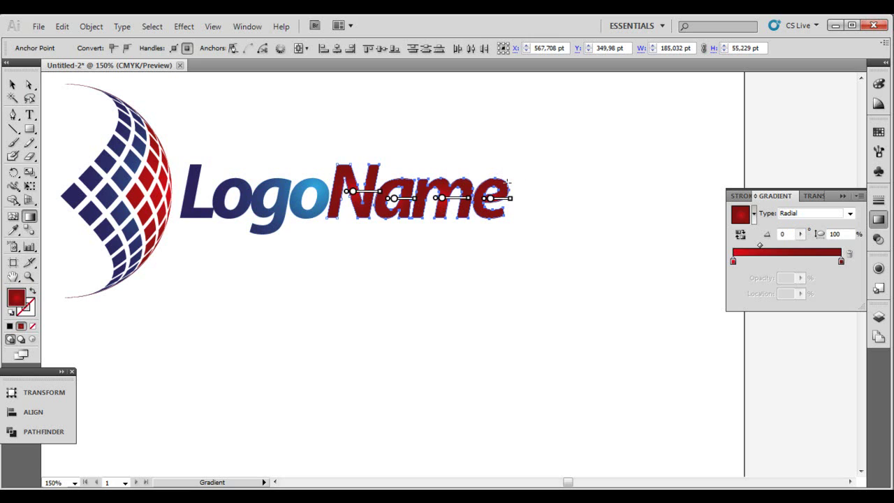
pyautogui.moveTo(508, 183); pyautogui.dragTo(341, 213)
pyautogui.click(12, 85)
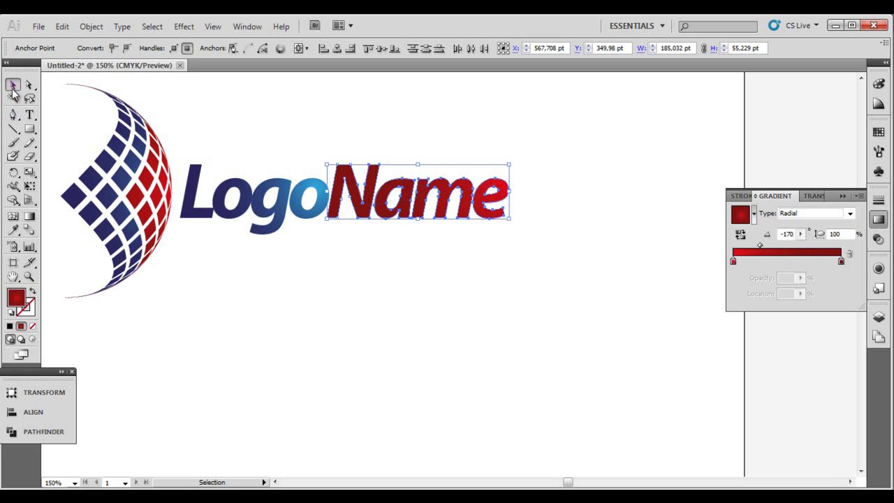
pyautogui.click(336, 272)
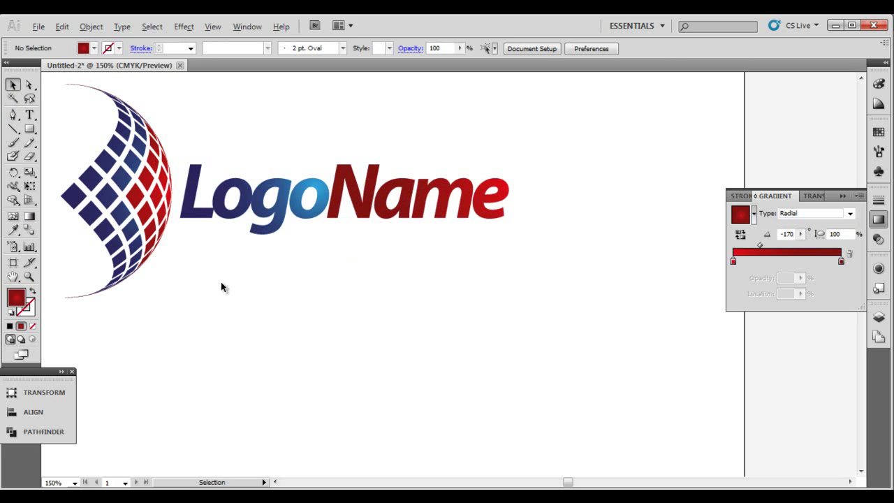
# Fill only the Logo letters with a solid dark grey (2D2D2D) from the Color Picker.
pyautogui.press('alt')
pyautogui.moveTo(199, 265); pyautogui.dragTo(322, 162)
pyautogui.doubleClick(16, 299)
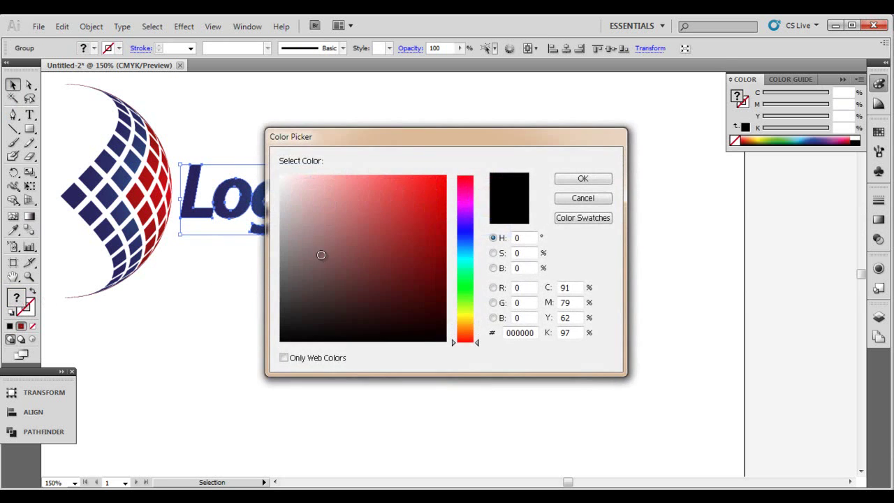
pyautogui.click(583, 199)
pyautogui.click(29, 84)
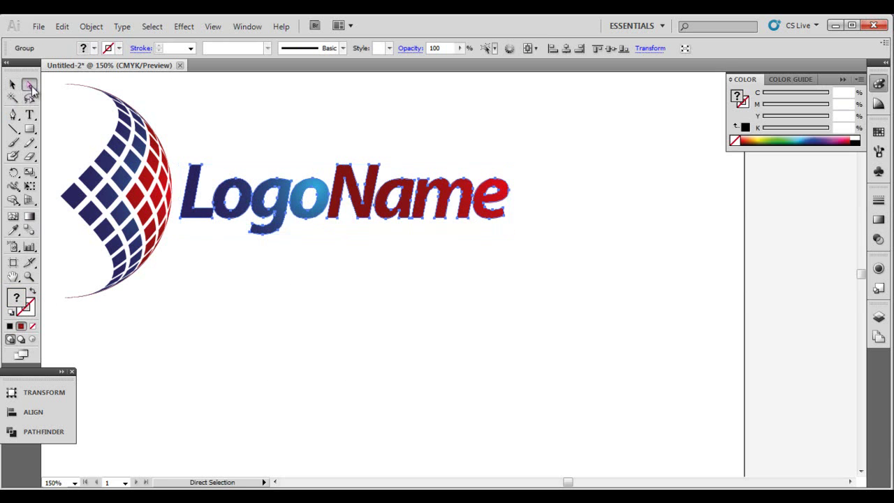
pyautogui.click(184, 252)
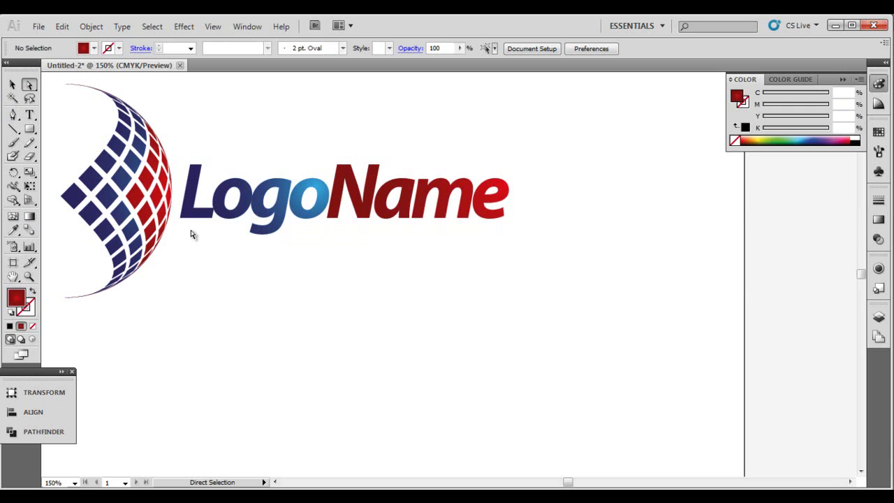
pyautogui.moveTo(199, 254); pyautogui.dragTo(296, 171)
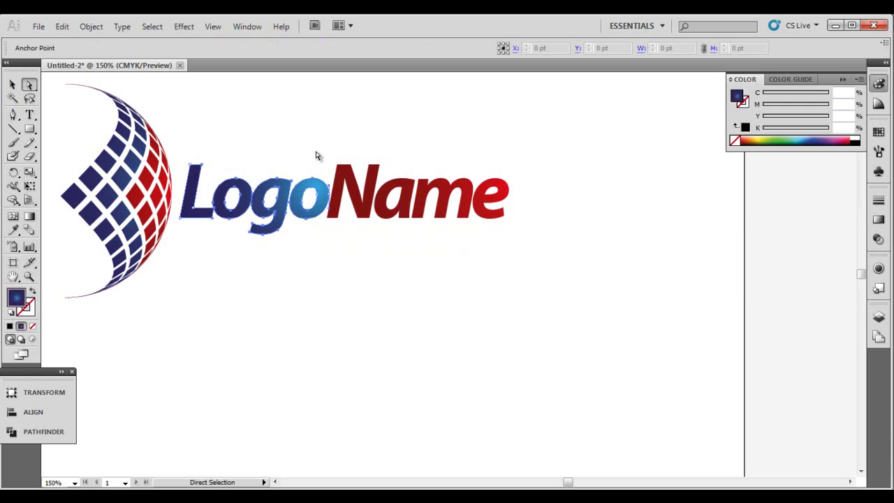
pyautogui.doubleClick(19, 300)
pyautogui.moveTo(306, 229); pyautogui.dragTo(280, 313)
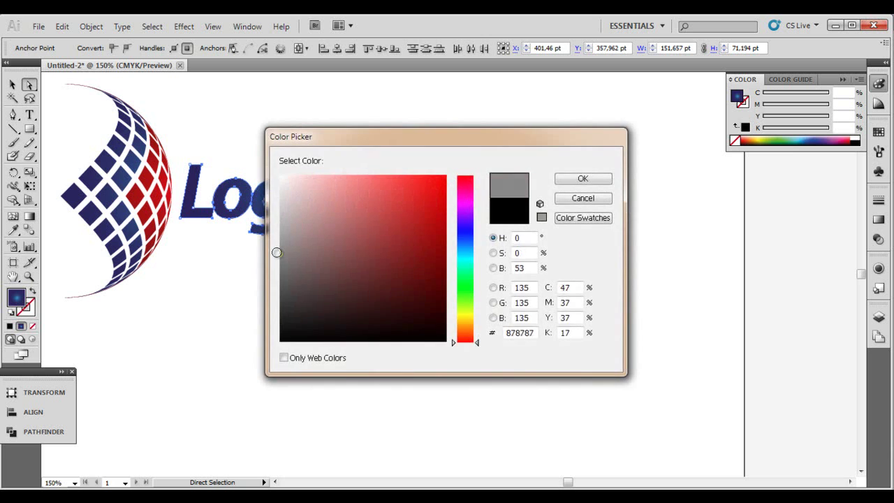
pyautogui.click(583, 180)
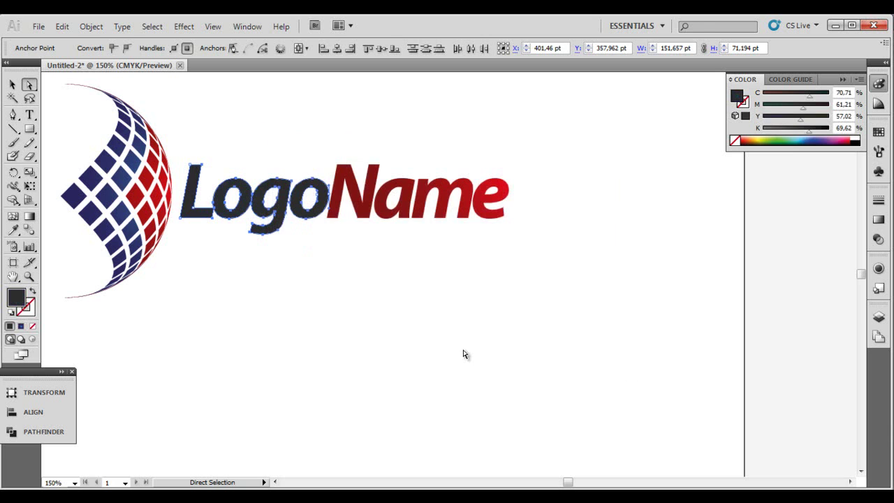
pyautogui.click(461, 370)
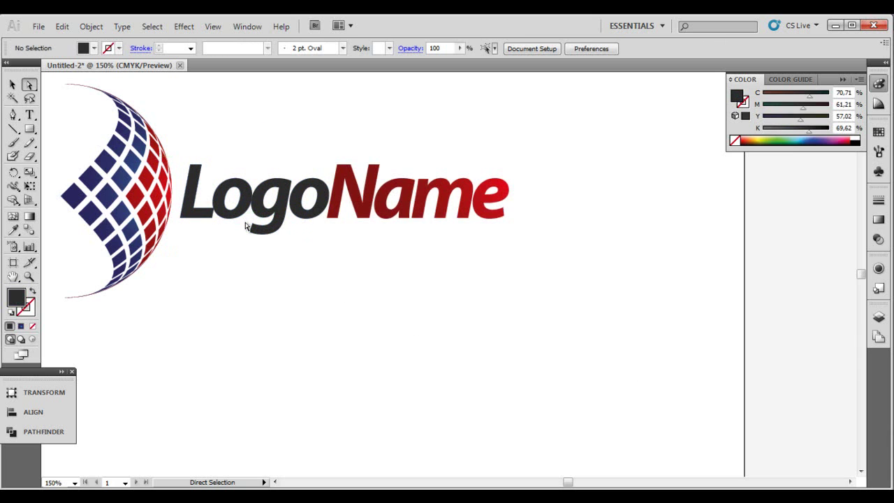
pyautogui.click(13, 85)
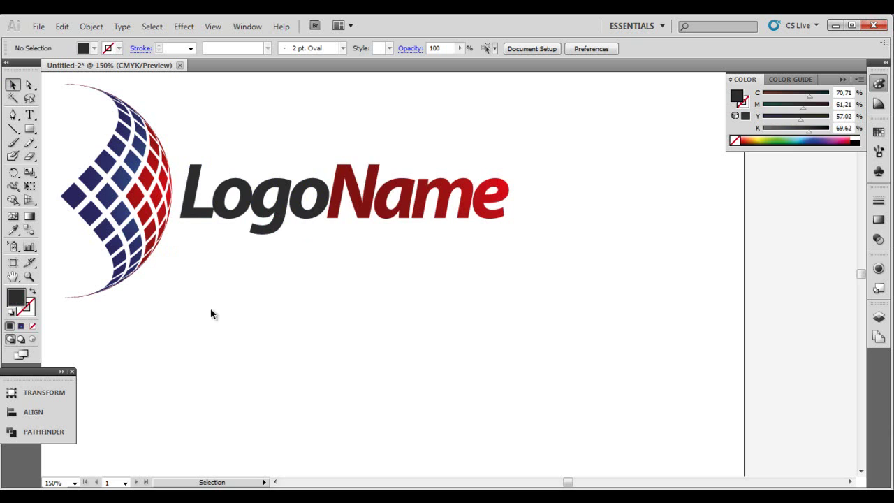
# Resize the whole logo slightly smaller and zoom out to view the full artboard.
pyautogui.moveTo(133, 332); pyautogui.dragTo(487, 162)
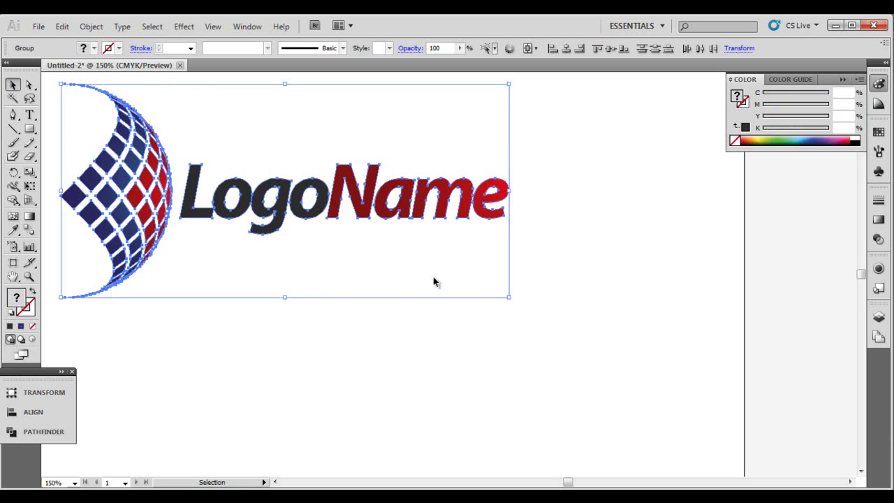
pyautogui.moveTo(509, 296); pyautogui.dragTo(380, 235)
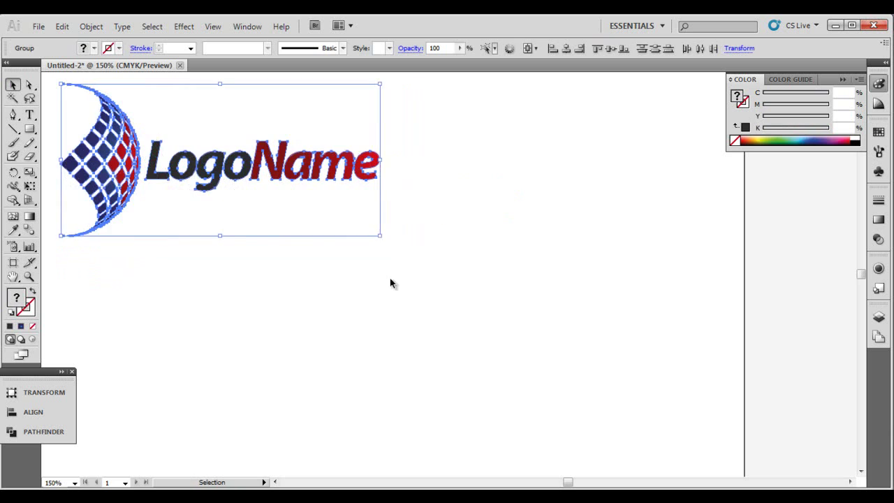
pyautogui.click(322, 239)
pyautogui.scroll(2, 323, 243)
pyautogui.click(275, 482)
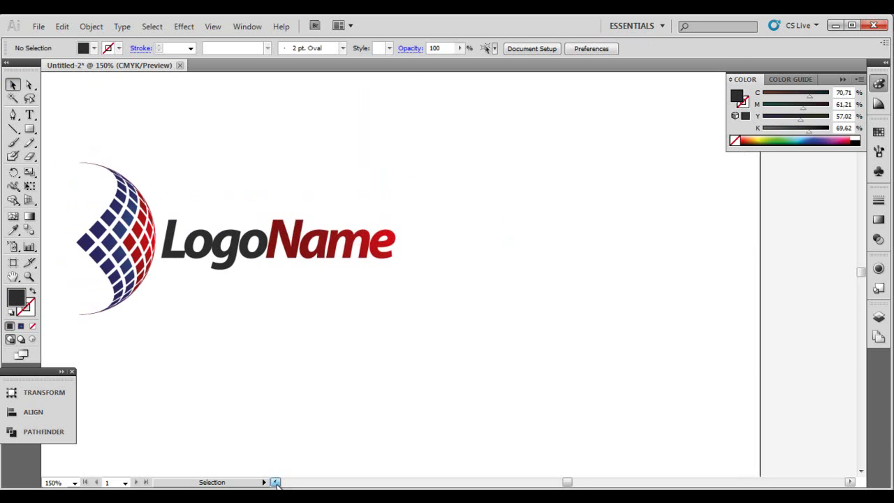
pyautogui.hotkey('ctrl', '-')
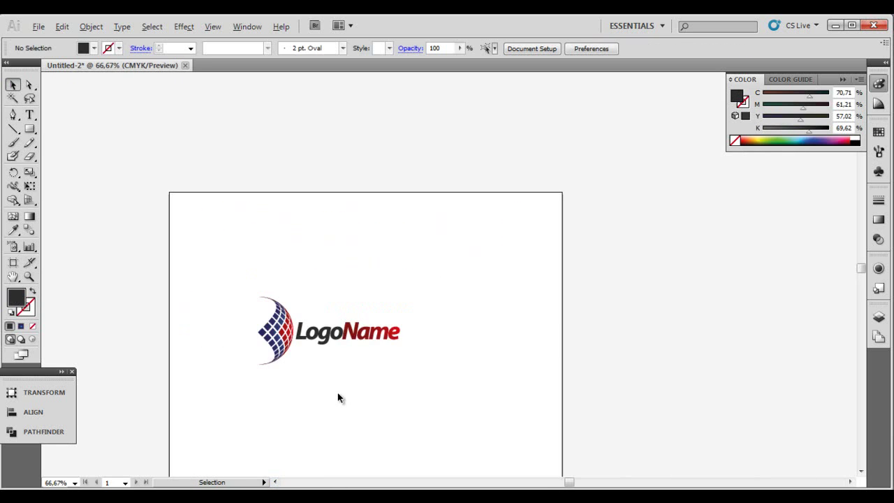
pyautogui.scroll(2, 337, 398)
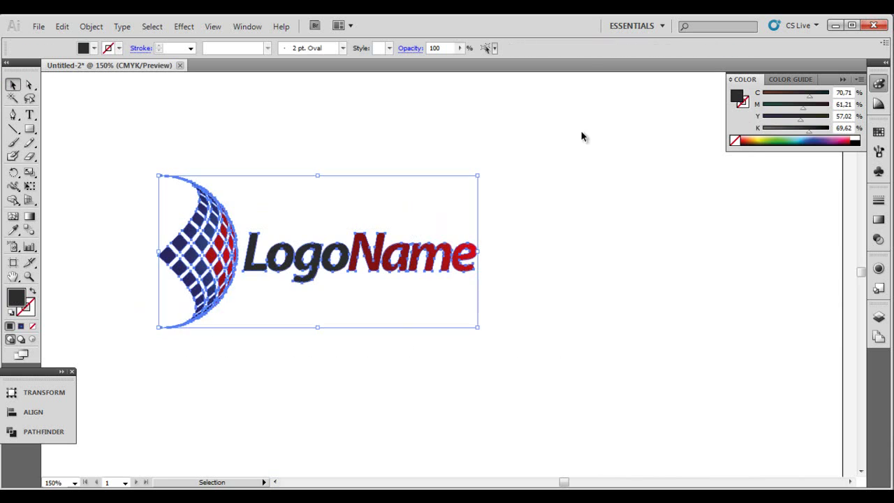
# Enlarge the whole logo proportionally, close the Color panel, and re-centre the view.
pyautogui.hotkey('ctrl', 'a')
pyautogui.moveTo(475, 325); pyautogui.dragTo(664, 415)
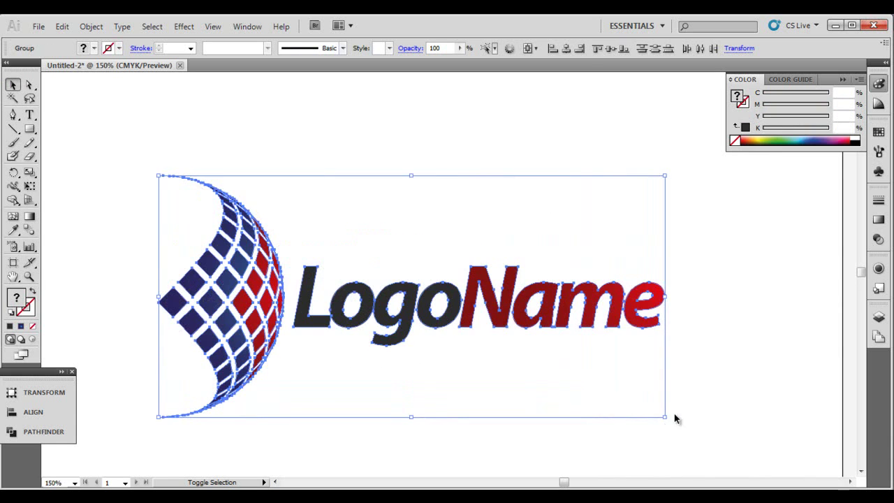
pyautogui.click(749, 338)
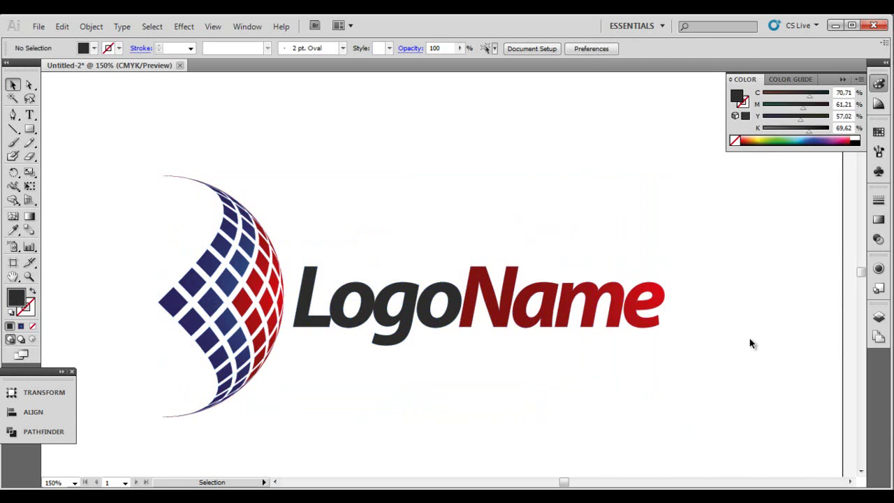
pyautogui.click(843, 79)
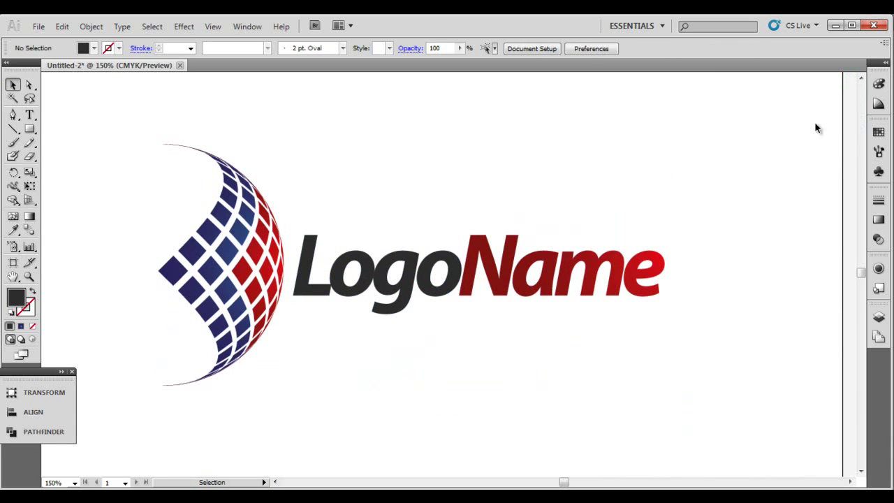
pyautogui.click(276, 481)
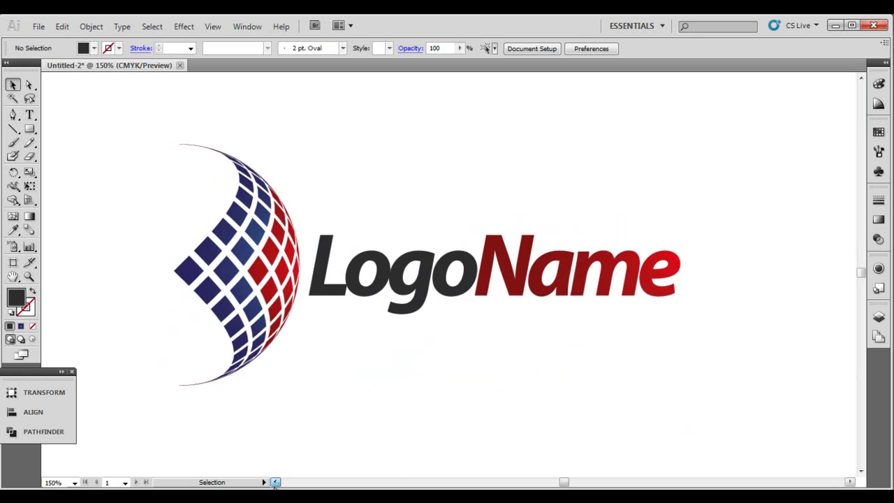
pyautogui.click(848, 482)
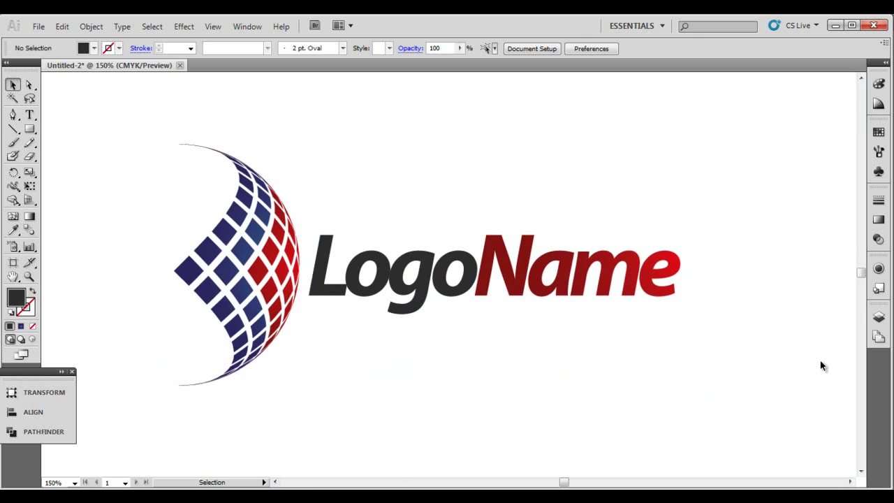